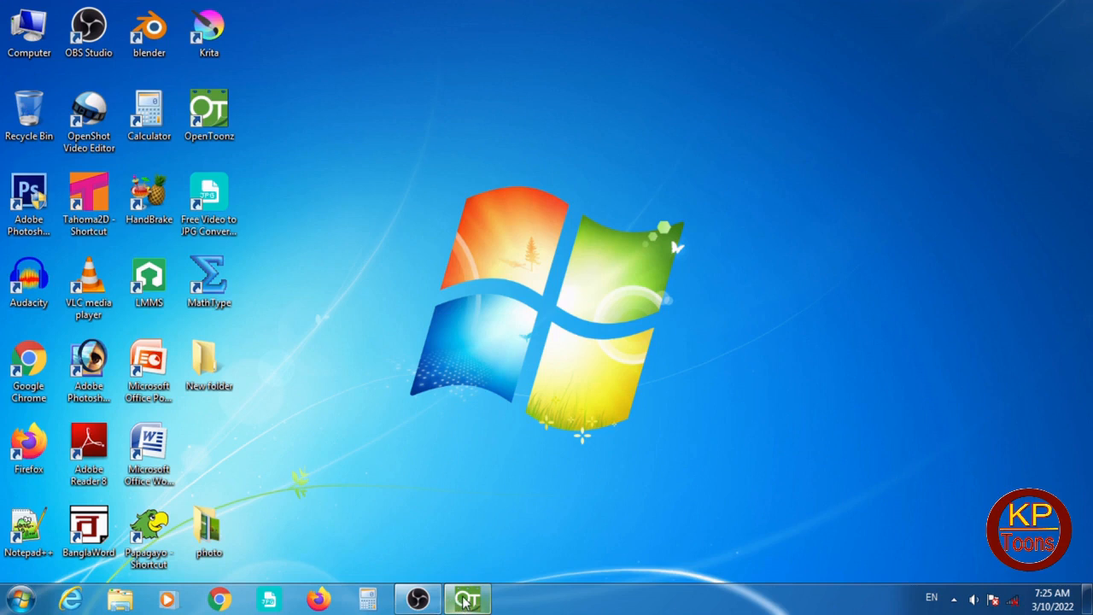
# - Switch to OpenToonz and create a Toonz Vector Level named D with a single frame
pyautogui.click(466, 601)
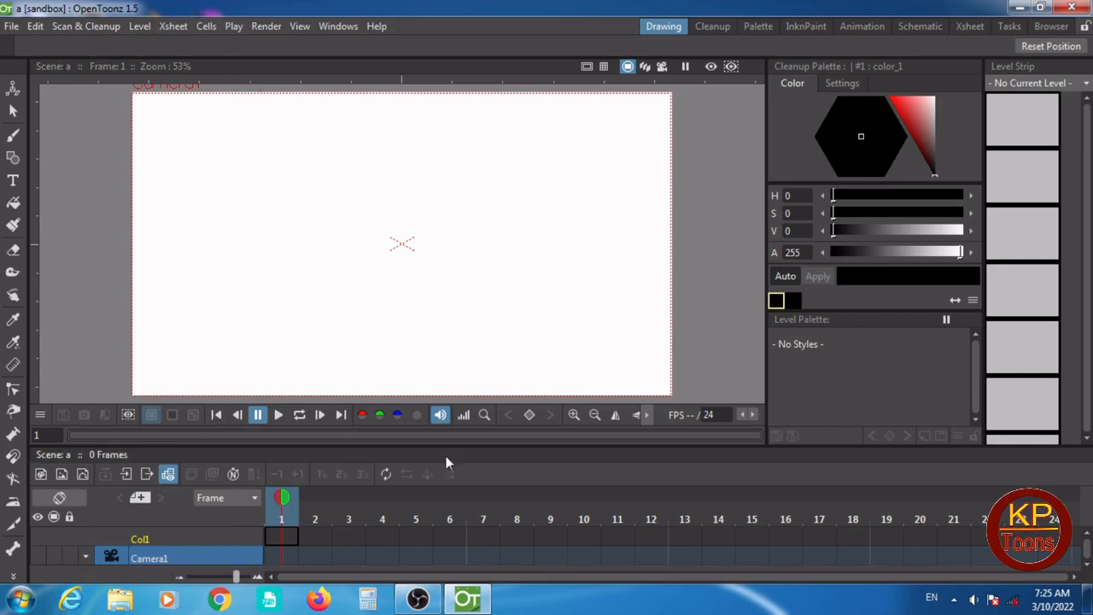
pyautogui.click(79, 470)
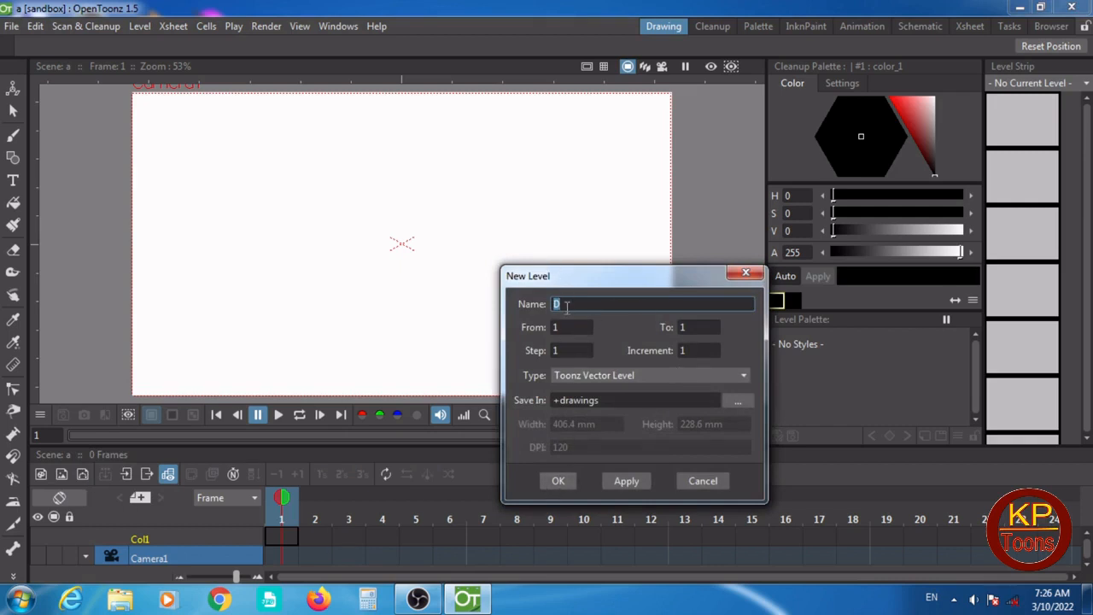
pyautogui.click(558, 479)
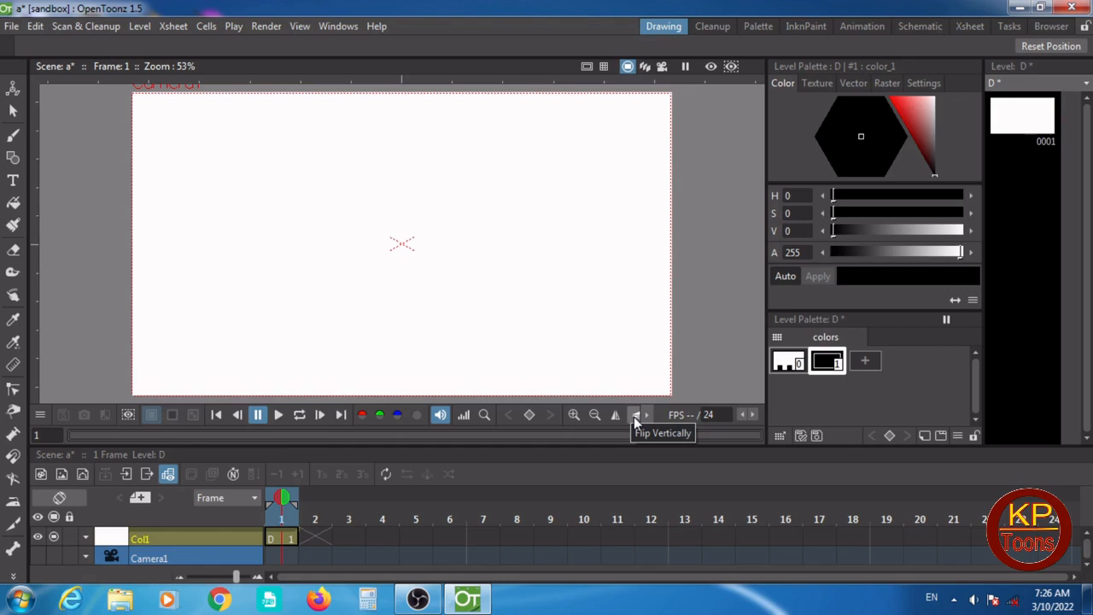
# - Draw a closed wedge-shaped outline in black around the canvas centre with the Brush tool
pyautogui.click(13, 137)
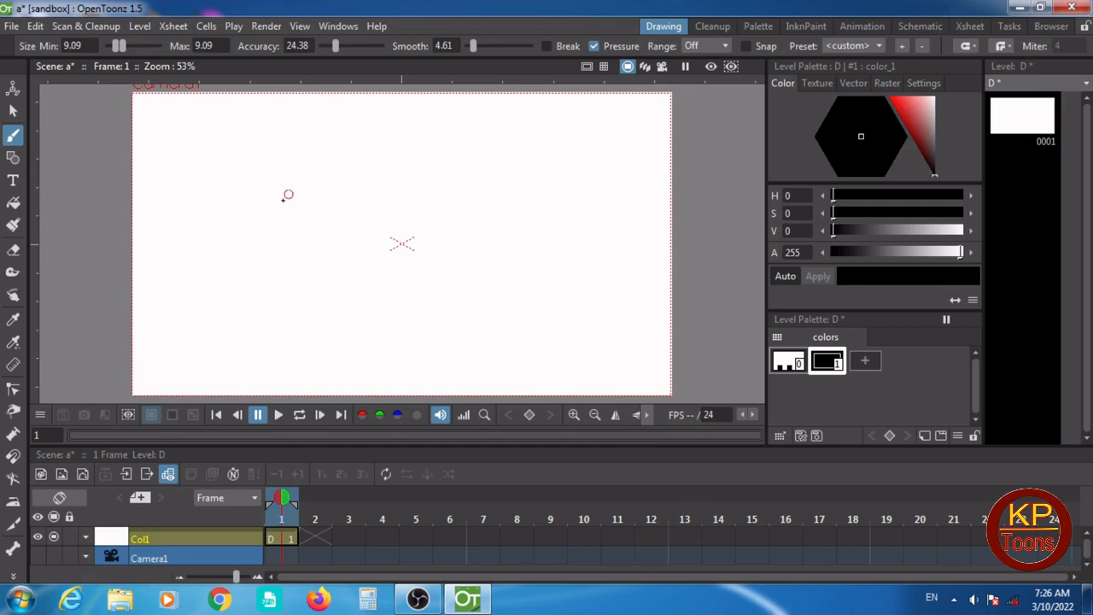
pyautogui.moveTo(296, 208)
pyautogui.mouseDown()
pyautogui.moveTo(427, 208)
pyautogui.moveTo(443, 223)
pyautogui.moveTo(450, 303)
pyautogui.moveTo(393, 258)
pyautogui.moveTo(291, 210)
pyautogui.mouseUp()
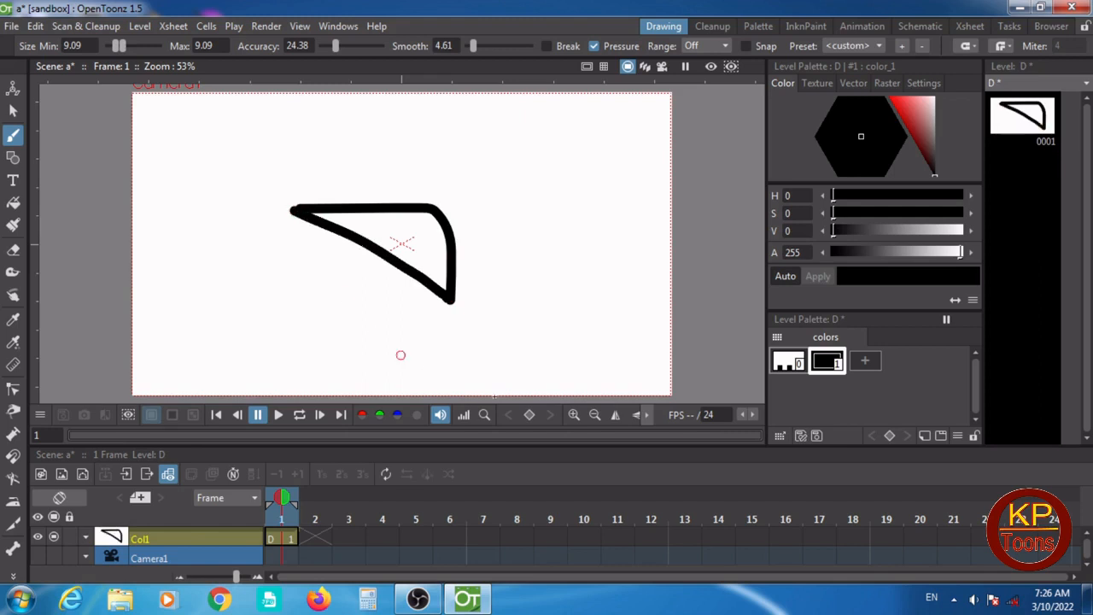
# - Flip the canvas view vertically and horizontally, then adjust its zoom and centre the camera frame in the viewer
pyautogui.click(635, 415)
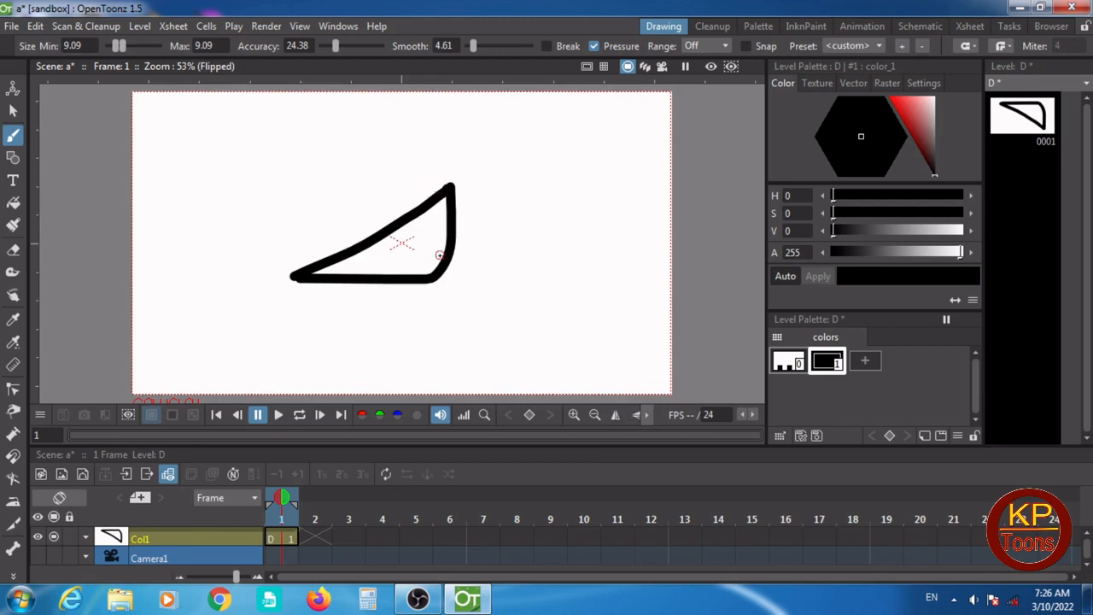
pyautogui.click(614, 414)
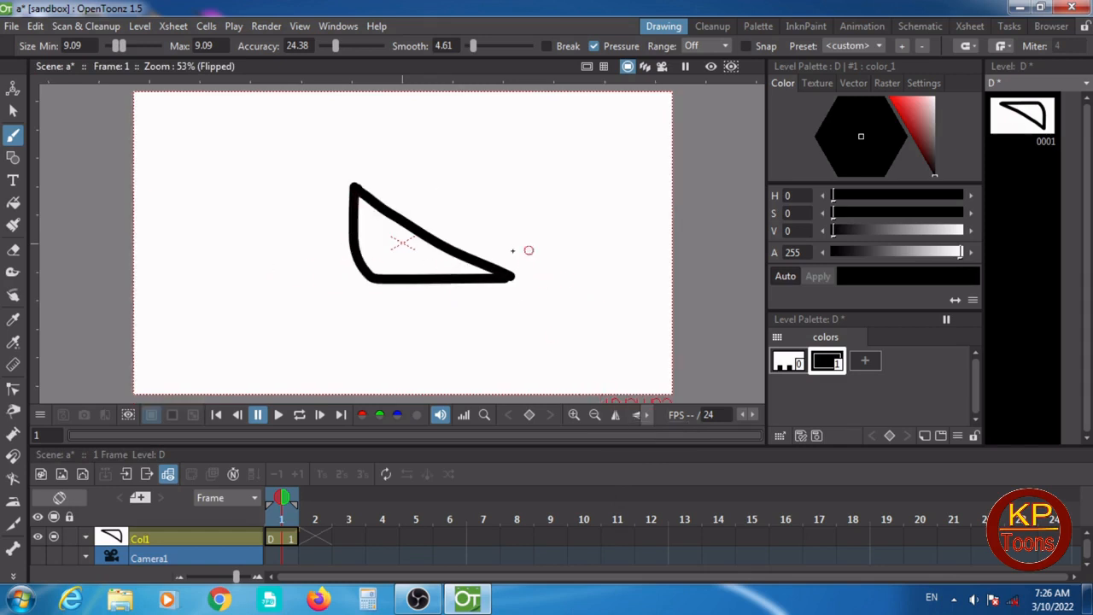
pyautogui.click(593, 414)
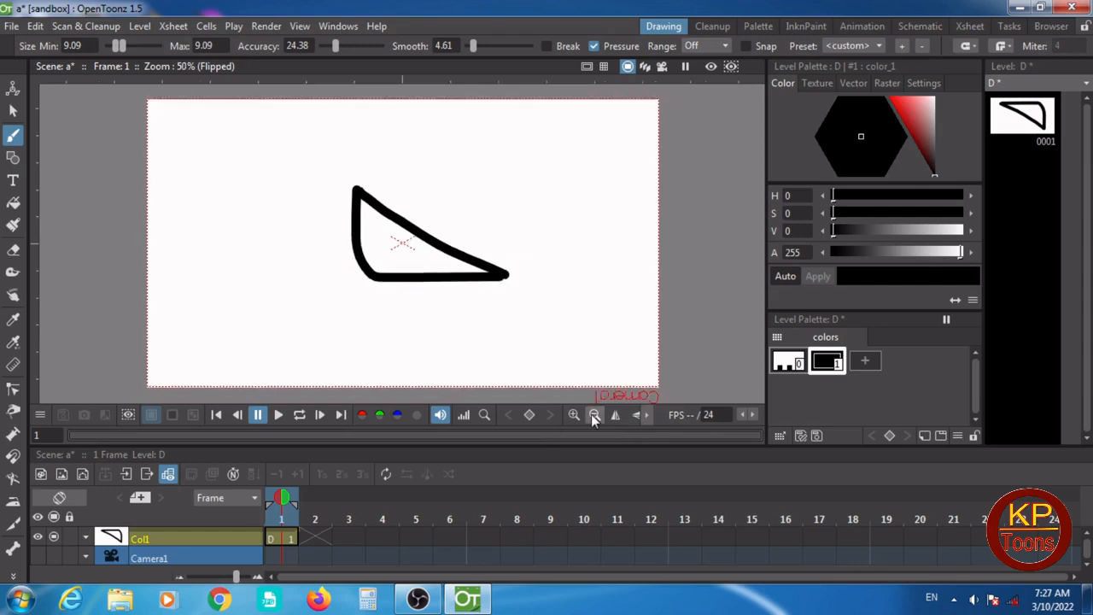
pyautogui.click(593, 415)
pyautogui.click(594, 415)
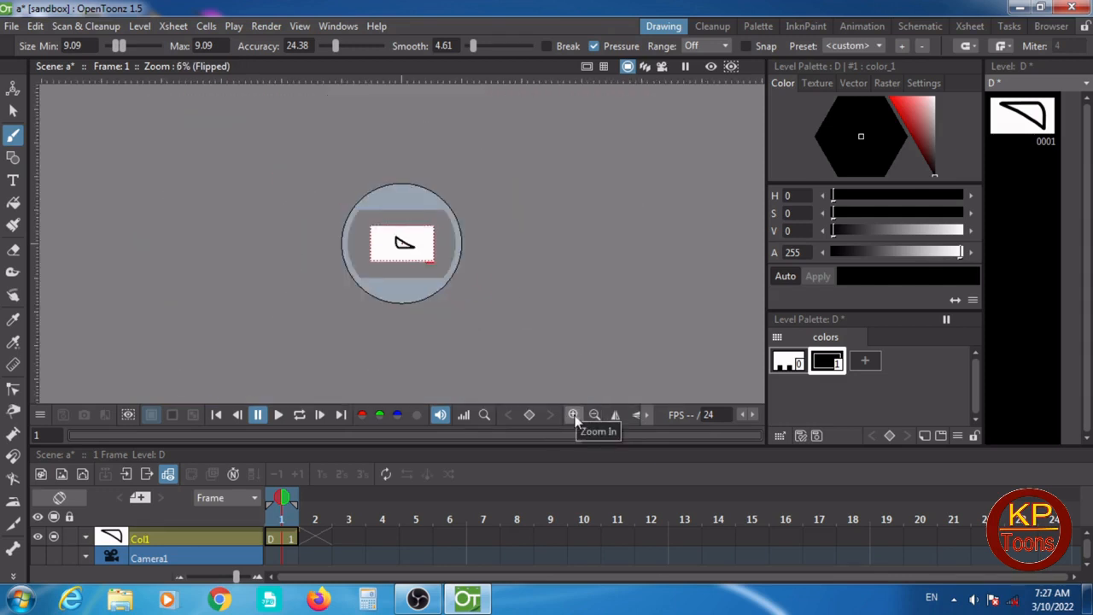
pyautogui.click(573, 415)
pyautogui.click(573, 414)
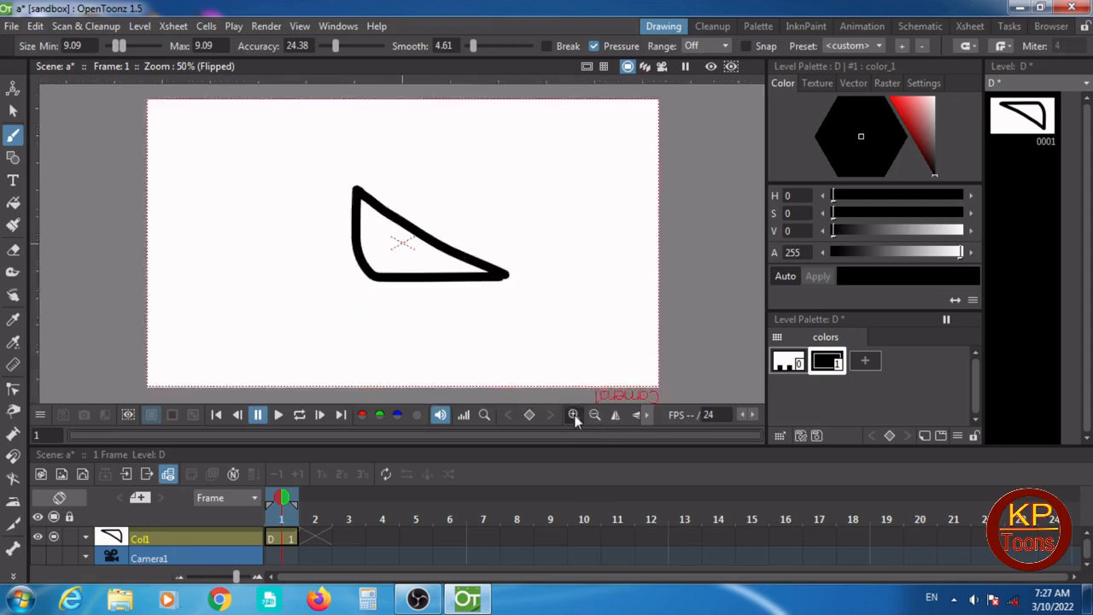
pyautogui.click(573, 415)
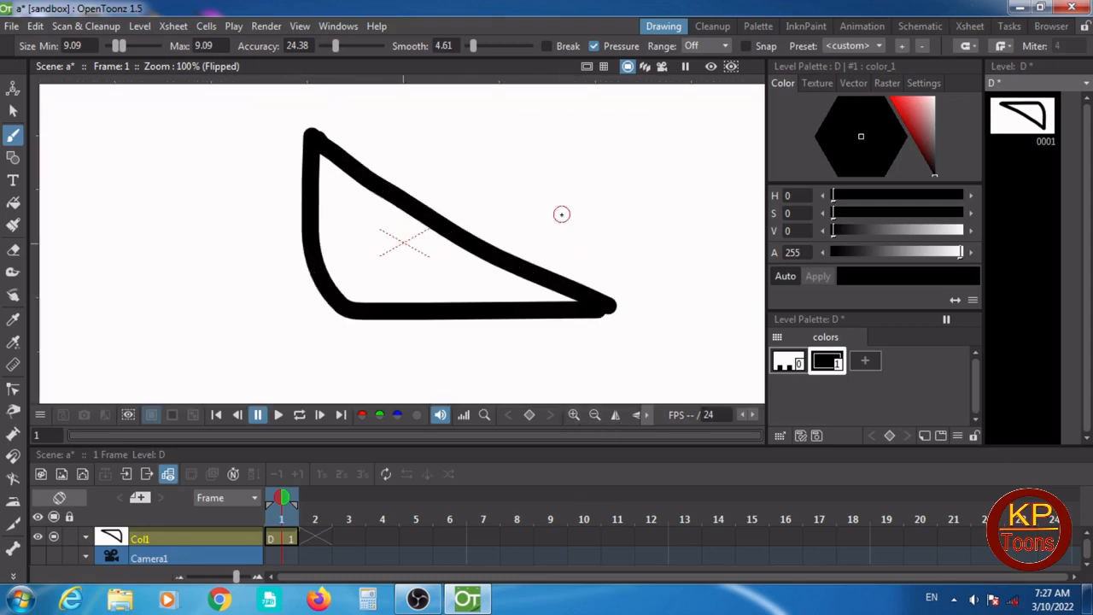
pyautogui.scroll(-5, 561, 215)
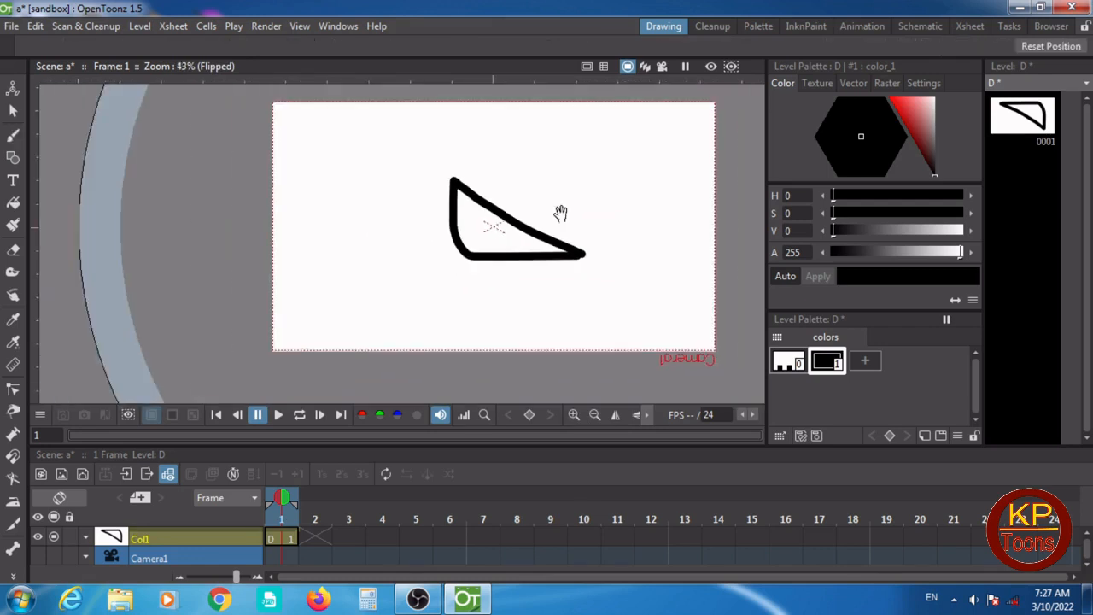
pyautogui.moveTo(560, 214); pyautogui.dragTo(471, 237)
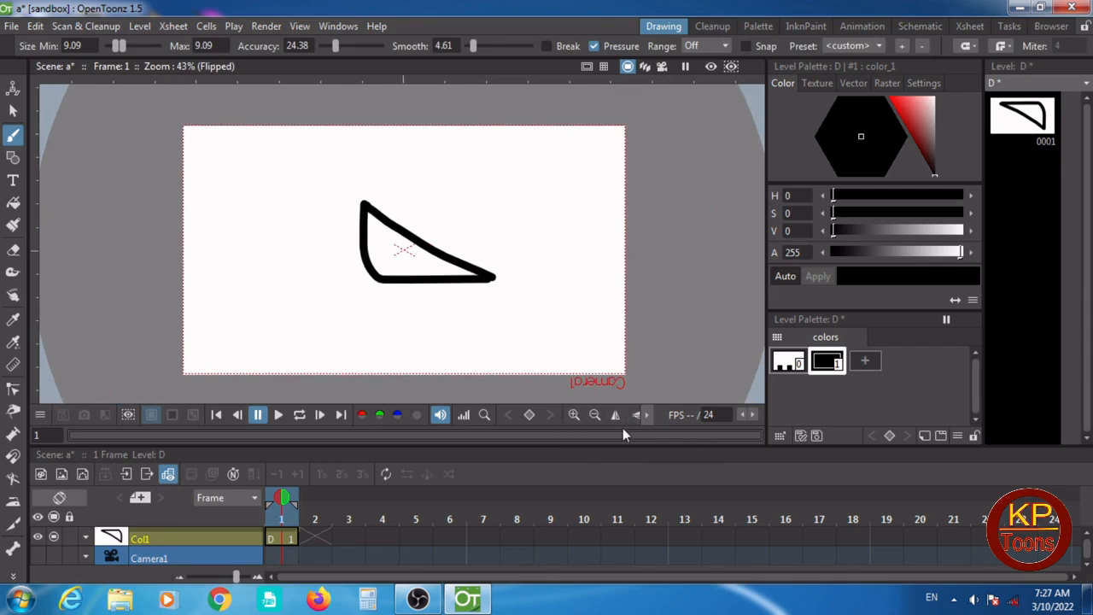
# - Select the whole wedge-shaped outline and delete it from the frame
pyautogui.click(13, 111)
pyautogui.click(402, 251)
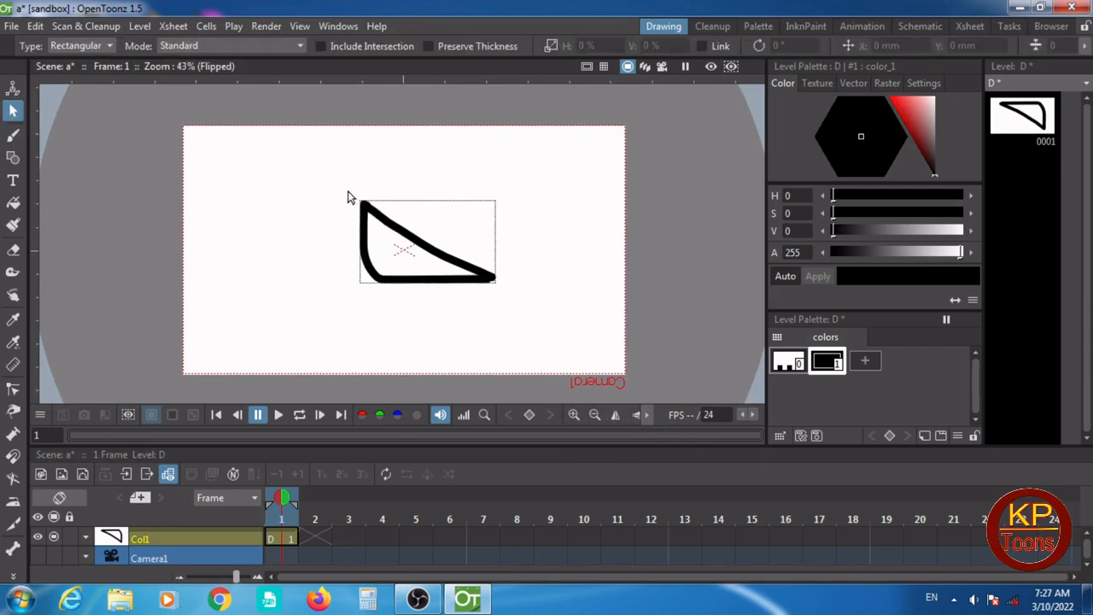
pyautogui.moveTo(347, 198); pyautogui.dragTo(515, 317)
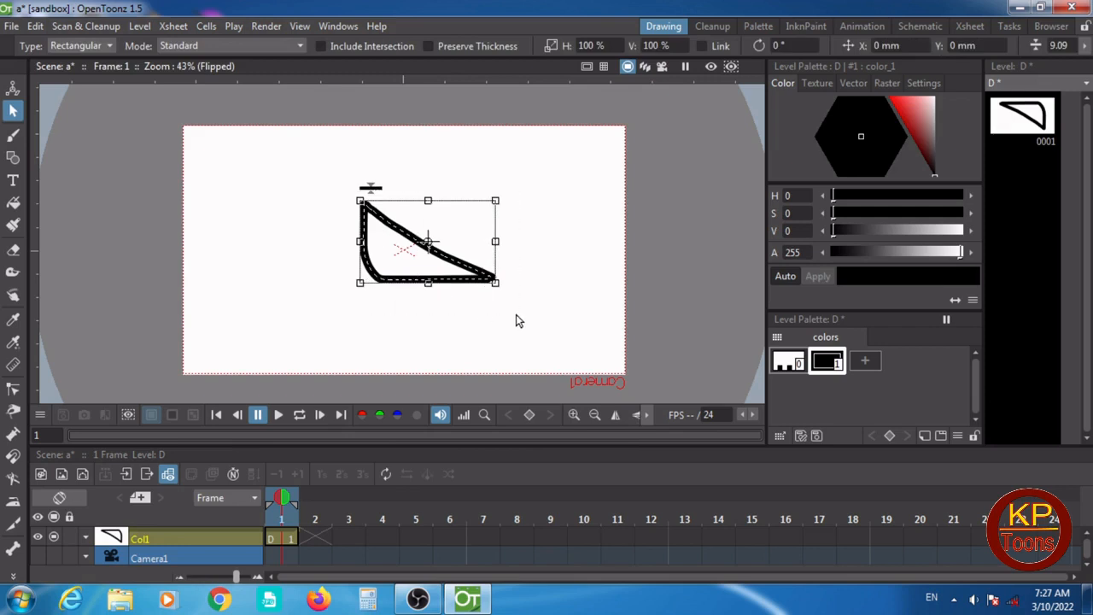
pyautogui.press('Delete')
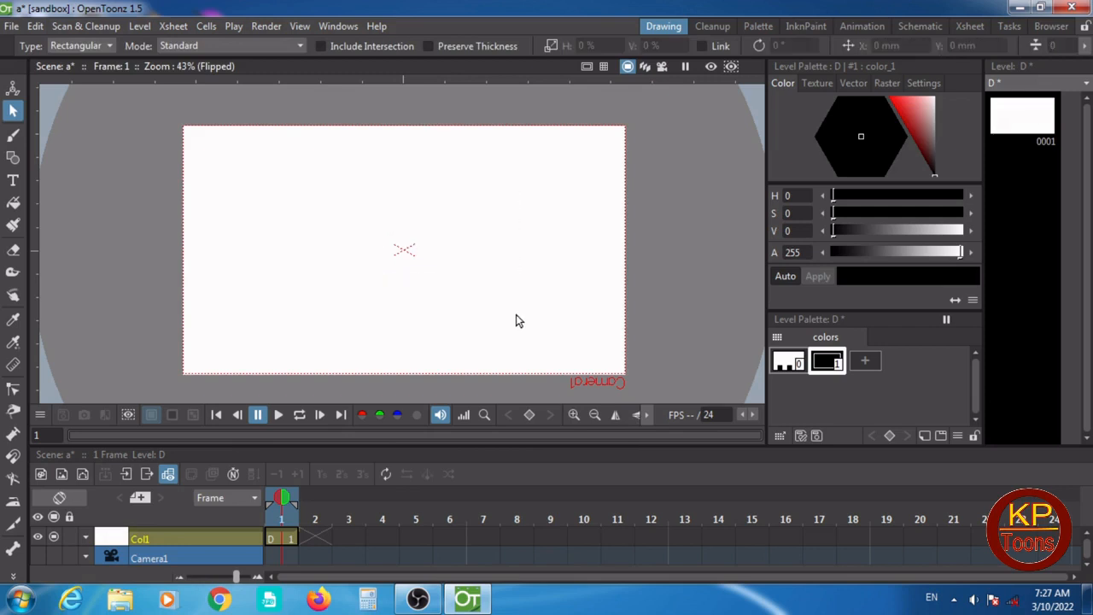
# - Draw a nearly horizontal black line with the Brush tool in the upper part of frame 1
pyautogui.click(12, 137)
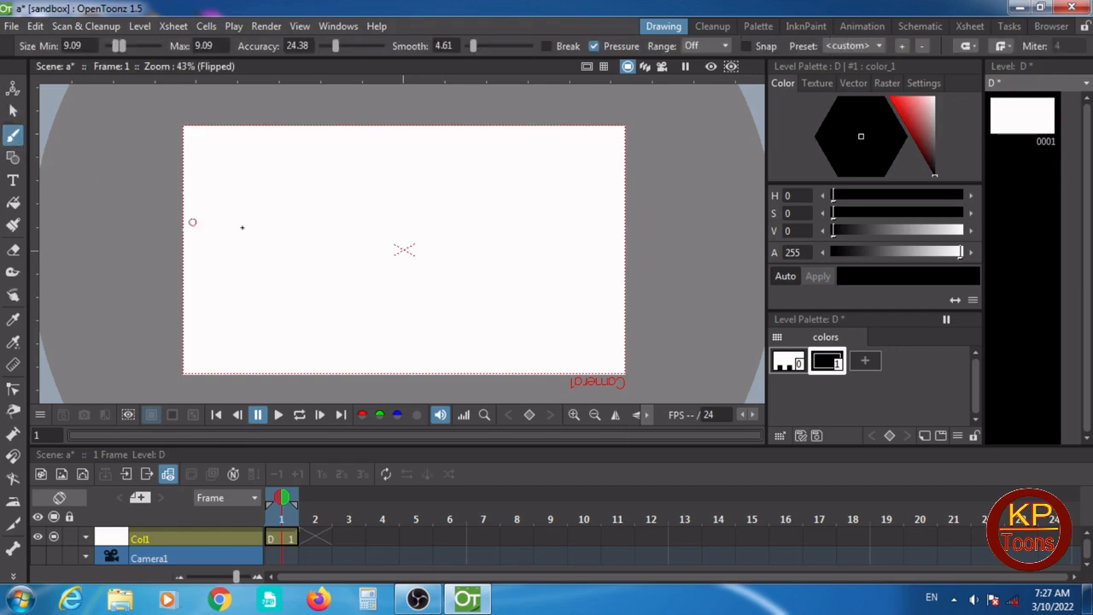
pyautogui.moveTo(269, 189); pyautogui.dragTo(422, 195)
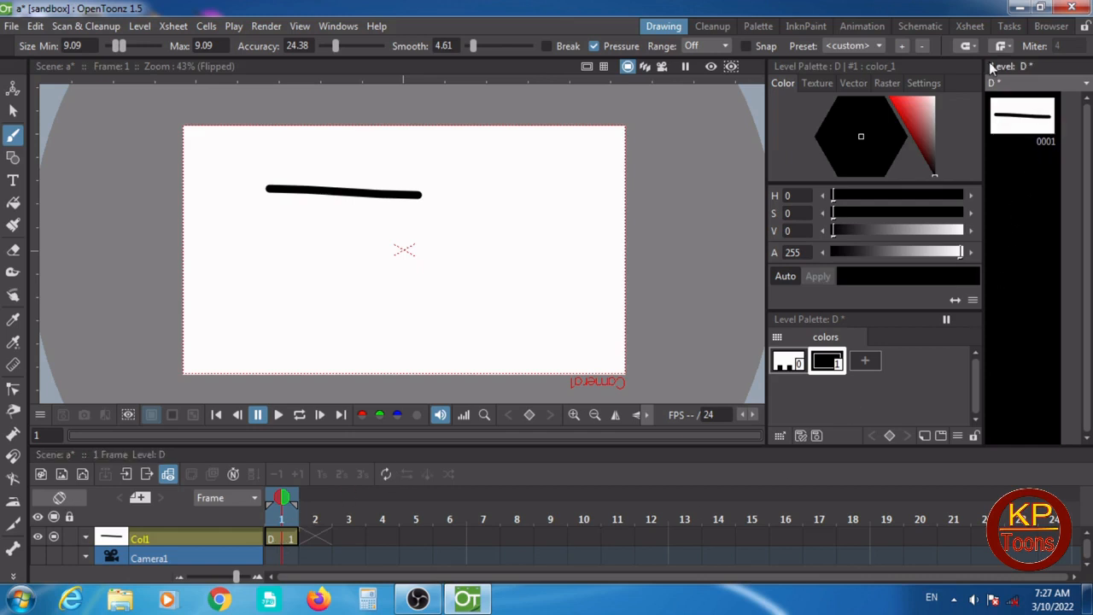
# - Turn on onion skin for frame 1 and draw a roughly vertical brush line in level frame 2
pyautogui.click(1016, 117)
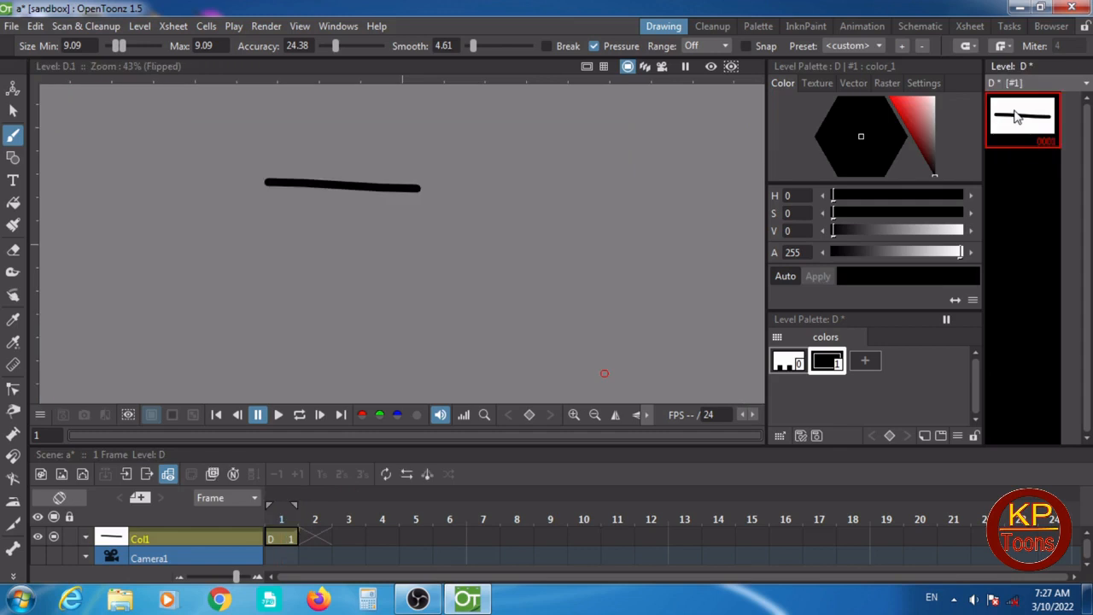
pyautogui.click(1006, 166)
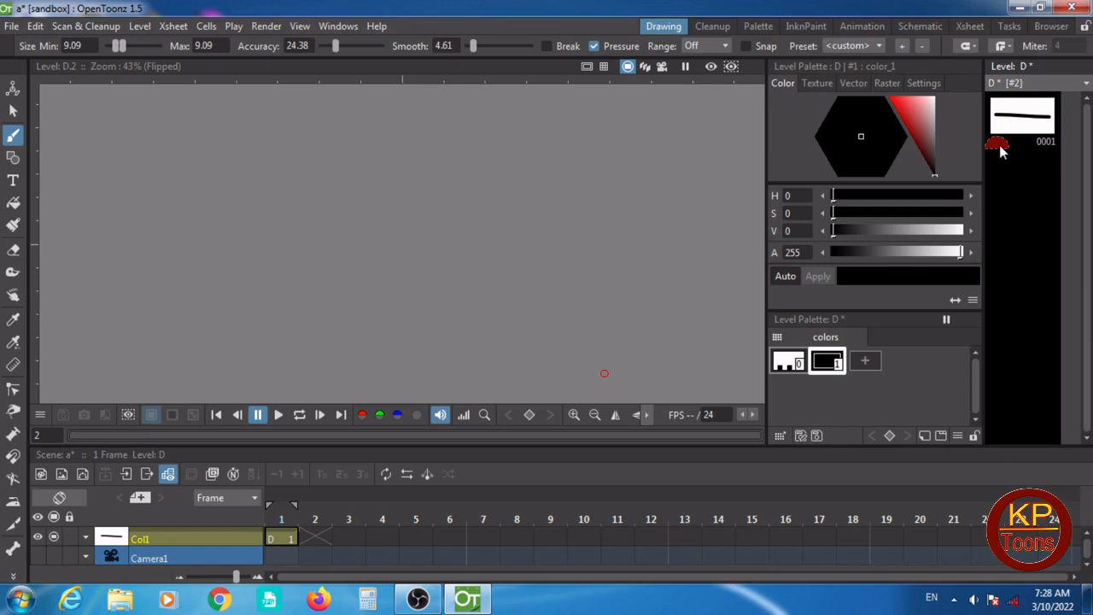
pyautogui.moveTo(1000, 151); pyautogui.dragTo(1000, 126)
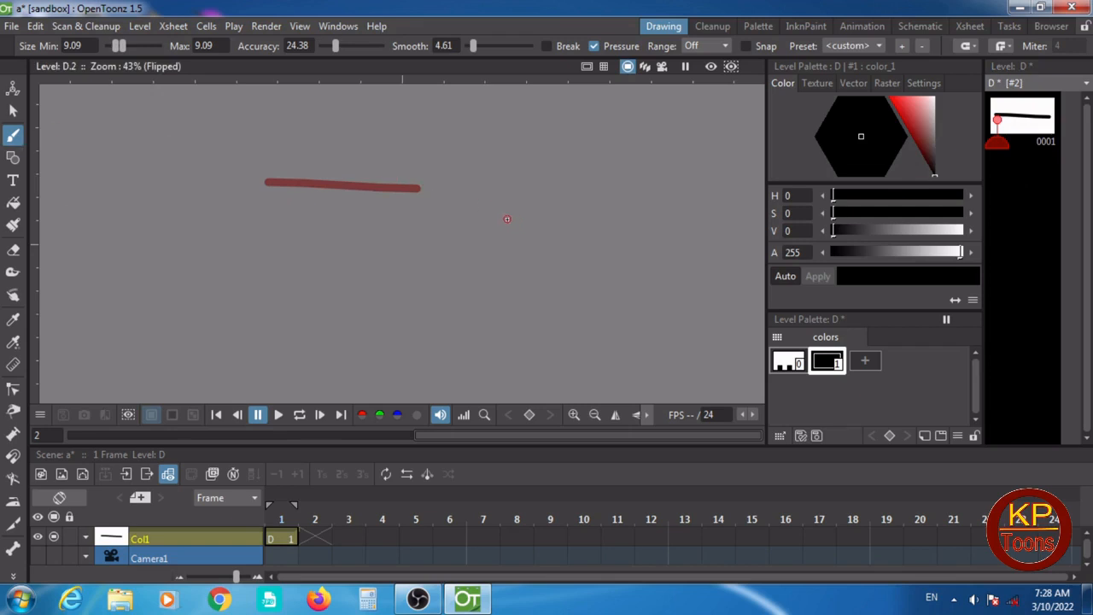
pyautogui.moveTo(480, 211); pyautogui.dragTo(476, 334)
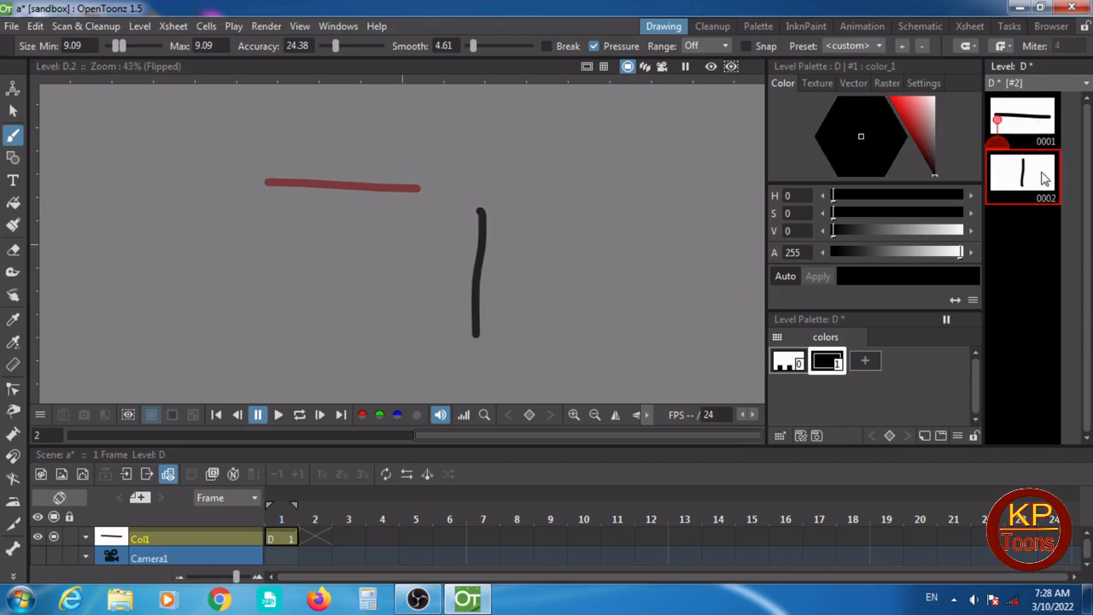
# - Add frames 2 to 10 with step 1 to the level, between the horizontal-line and vertical-line drawings
pyautogui.click(1038, 128)
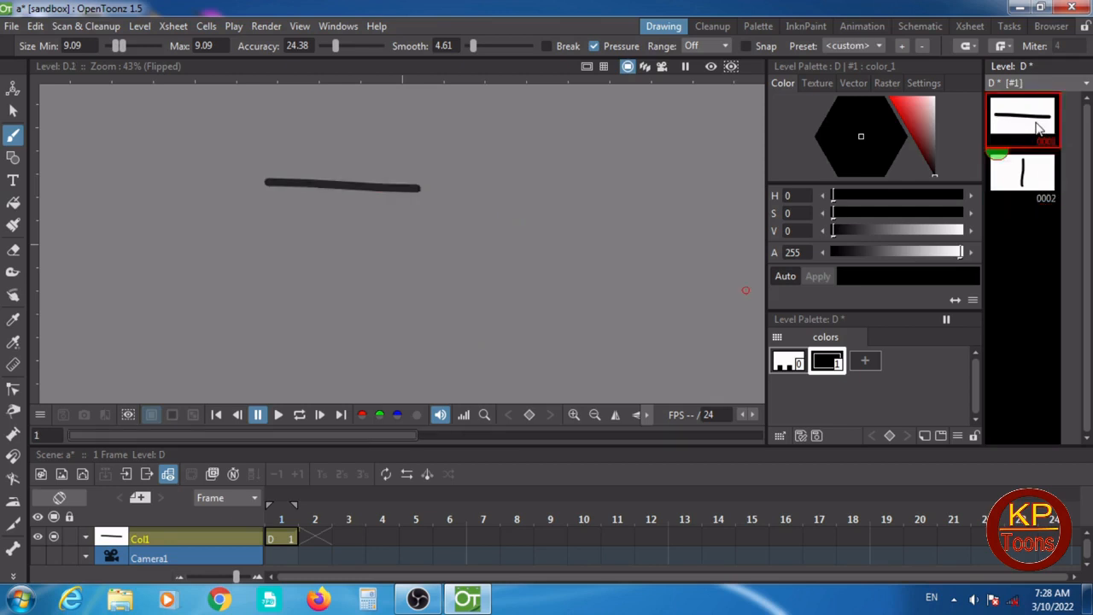
pyautogui.rightClick(1034, 122)
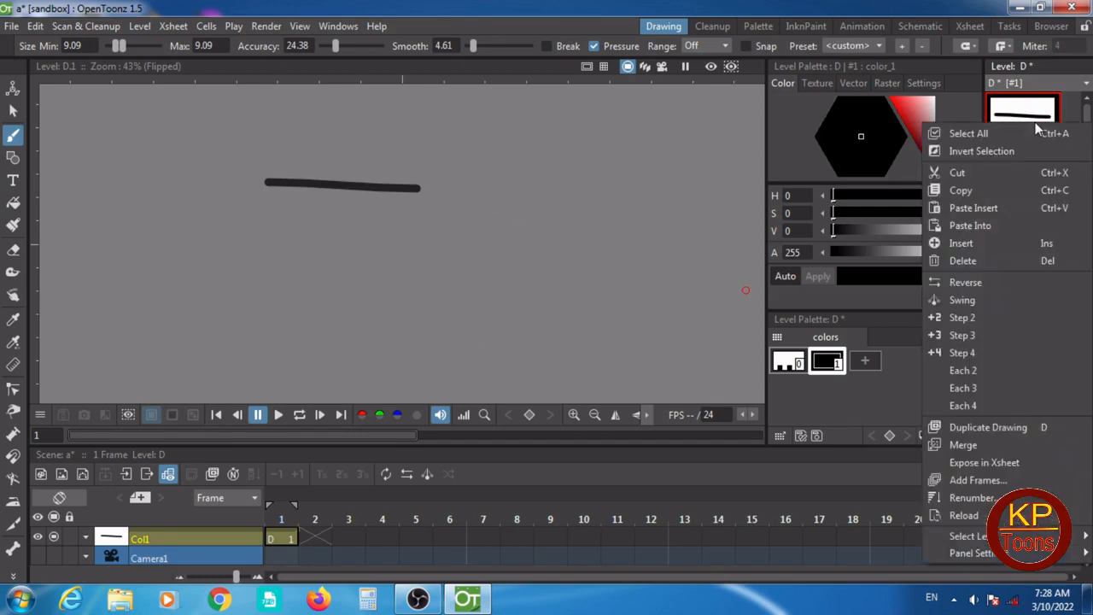
pyautogui.click(974, 482)
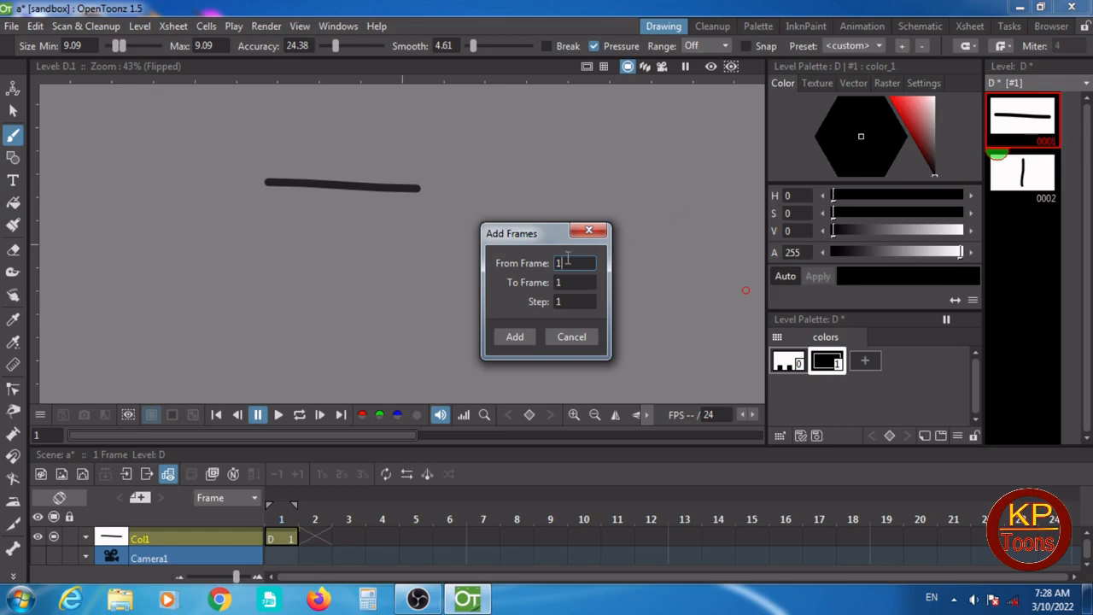
pyautogui.press('BackSpace')
pyautogui.write('2')
pyautogui.click(560, 283)
pyautogui.press('BackSpace')
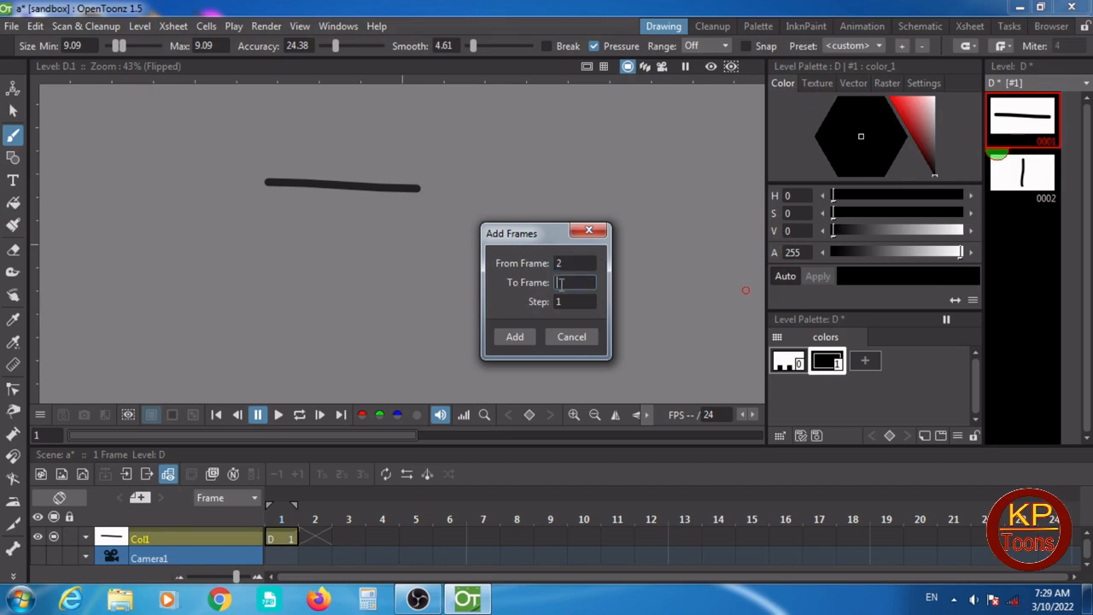
pyautogui.write('10')
pyautogui.click(515, 336)
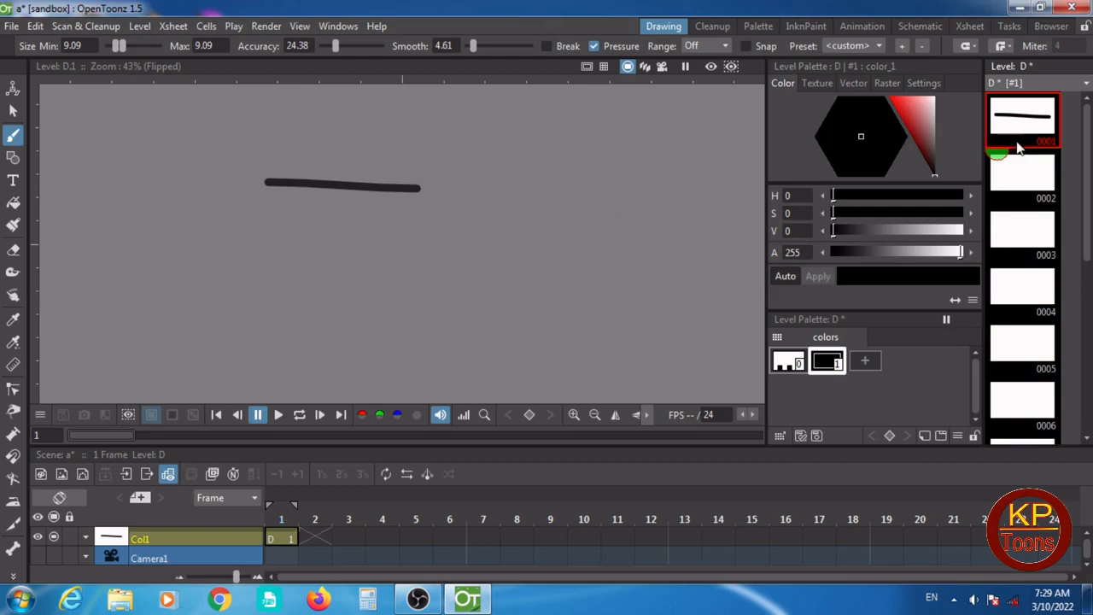
# - Select level frames 1 to 11 and generate the inbetween drawings with Linear interpolation
pyautogui.scroll(-5, 1043, 209)
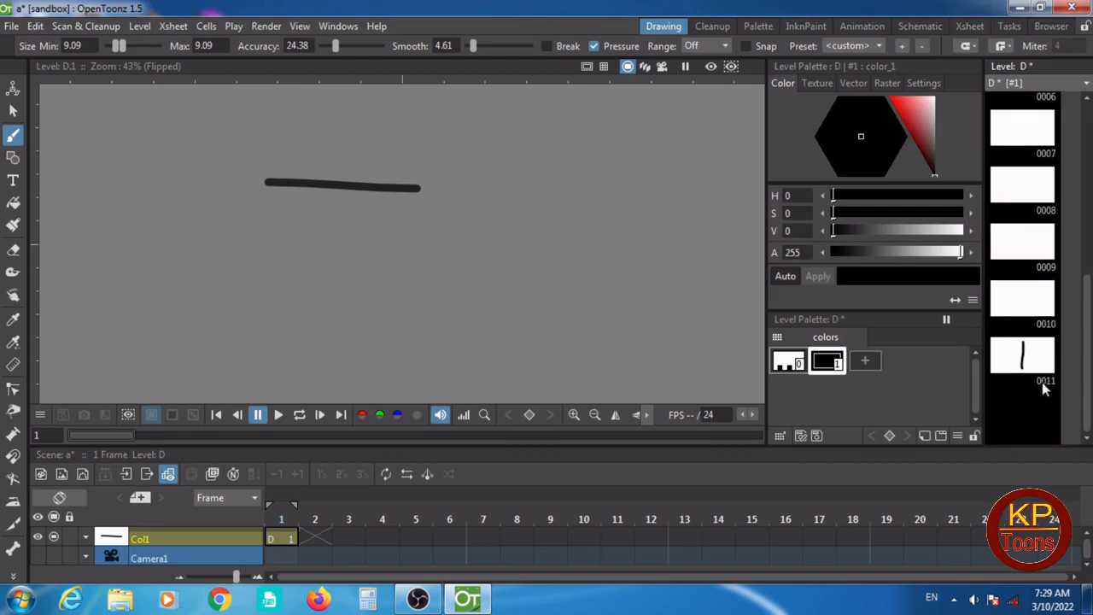
pyautogui.scroll(5, 1041, 381)
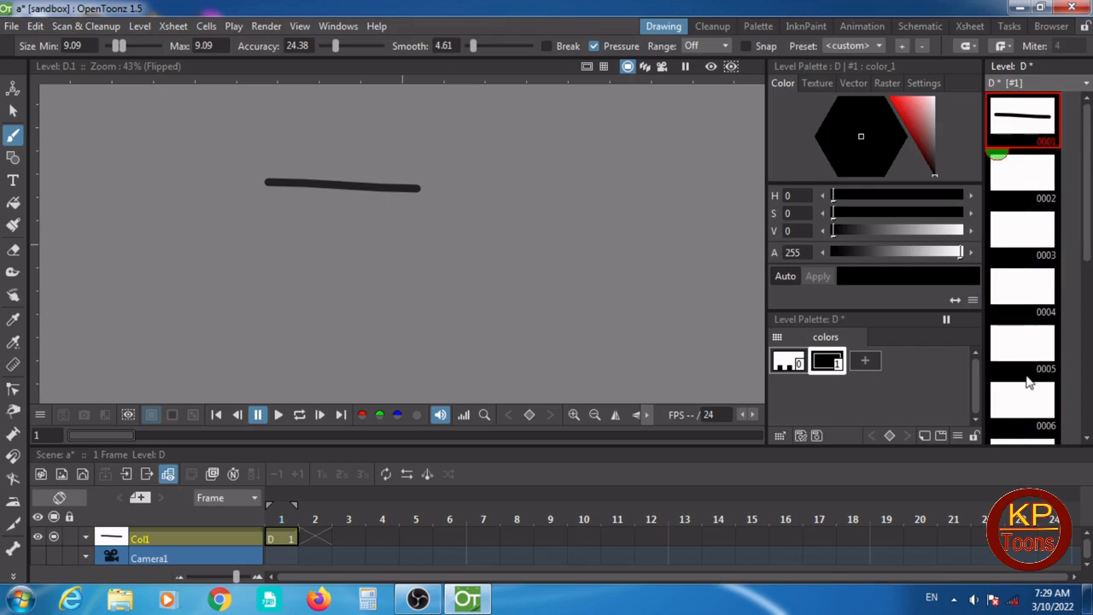
pyautogui.scroll(-5, 1028, 383)
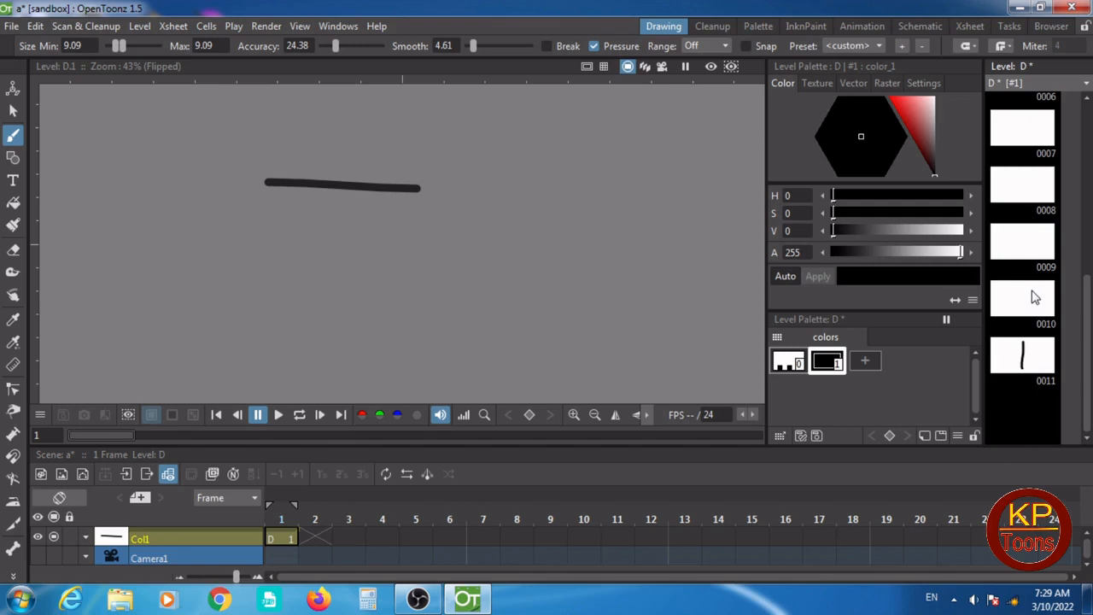
pyautogui.scroll(5, 1033, 296)
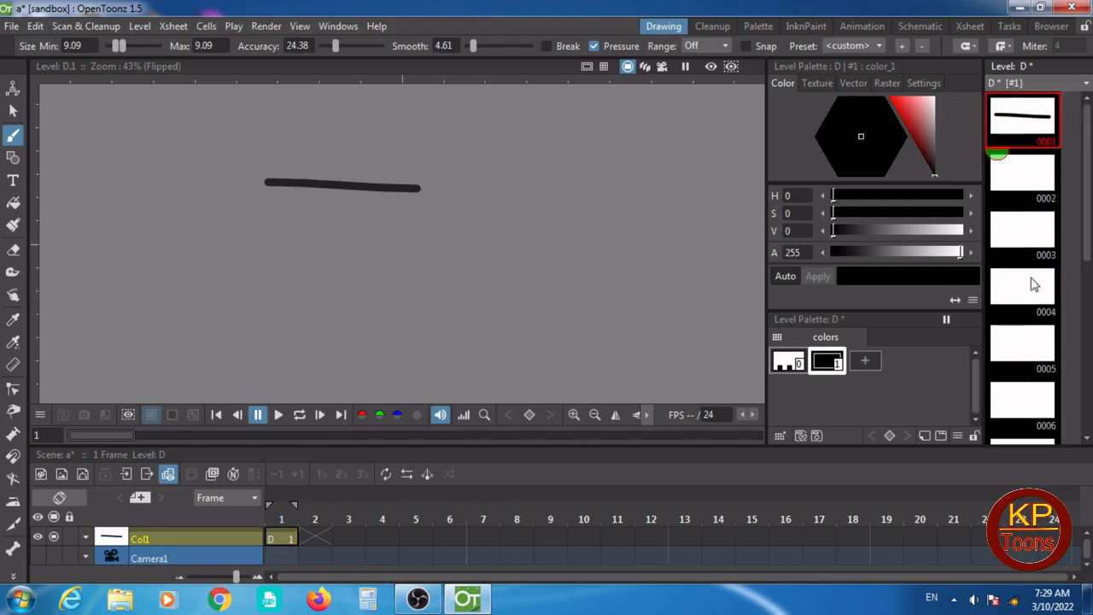
pyautogui.scroll(-5, 1024, 180)
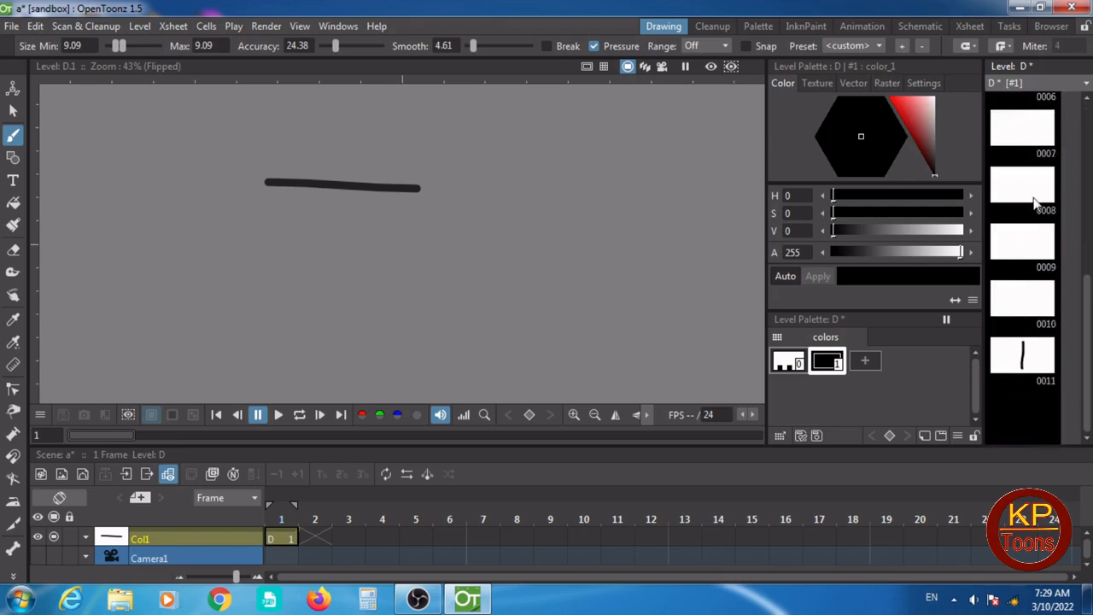
pyautogui.scroll(5, 1034, 135)
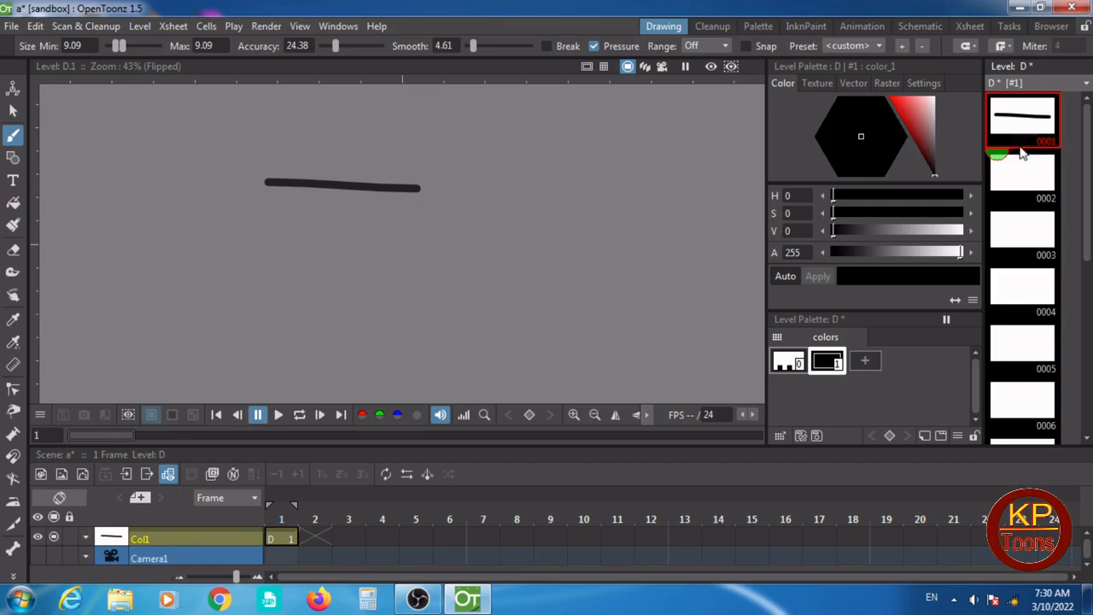
pyautogui.scroll(-5, 1028, 177)
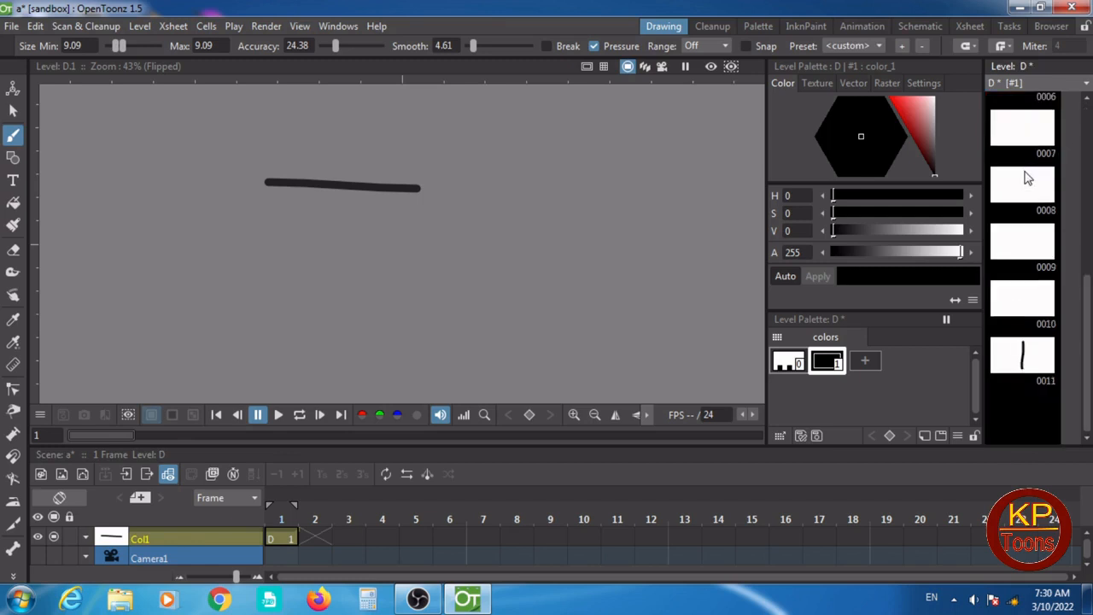
pyautogui.keyDown('shift'); pyautogui.click(1031, 365); pyautogui.keyUp('shift')
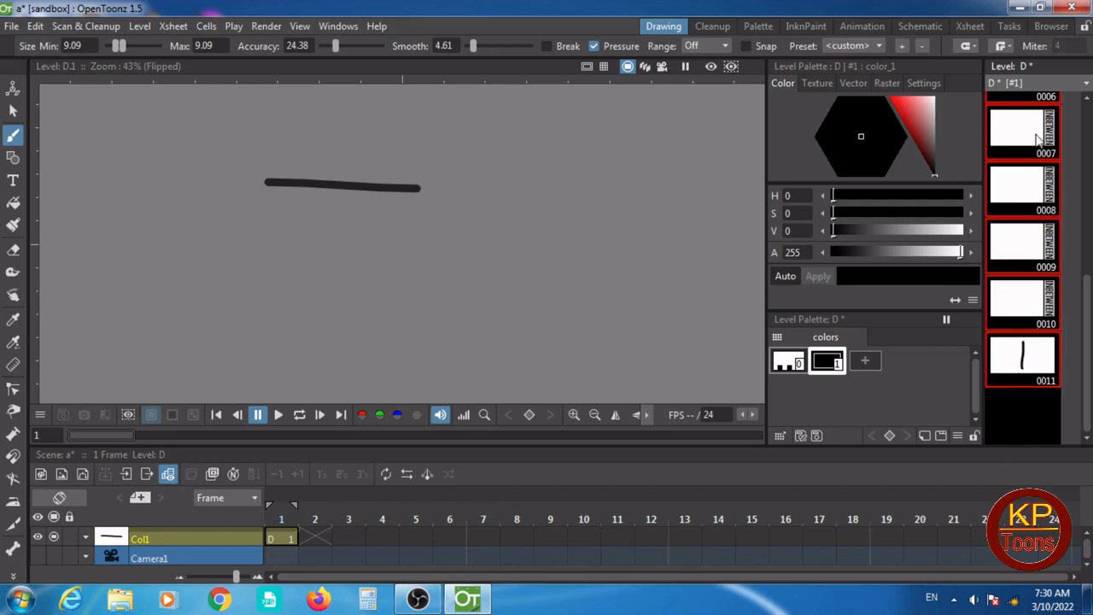
pyautogui.scroll(5, 1035, 138)
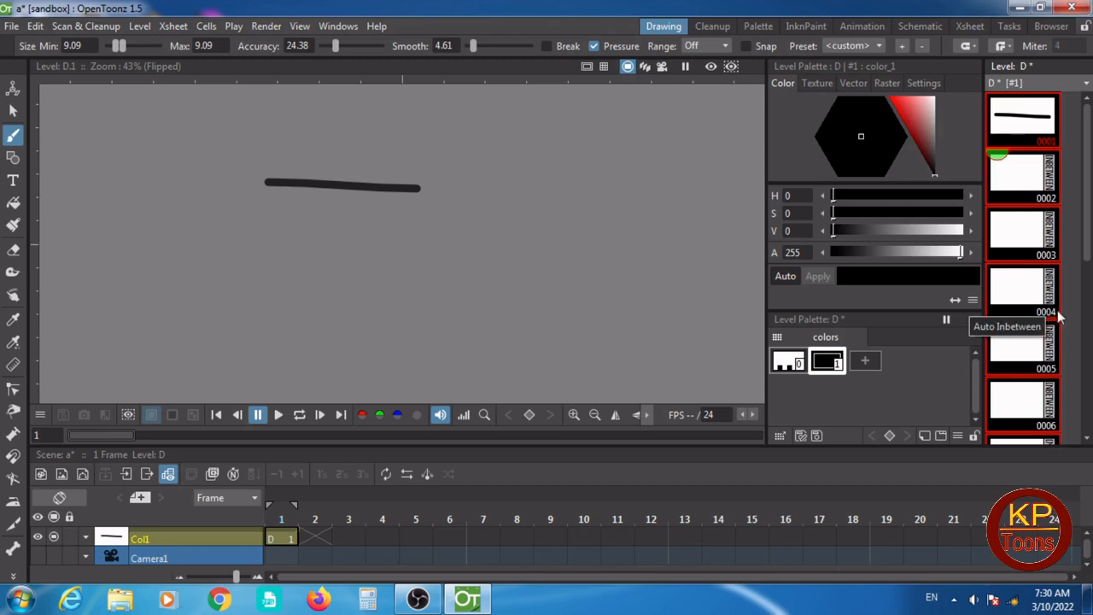
pyautogui.click(1052, 175)
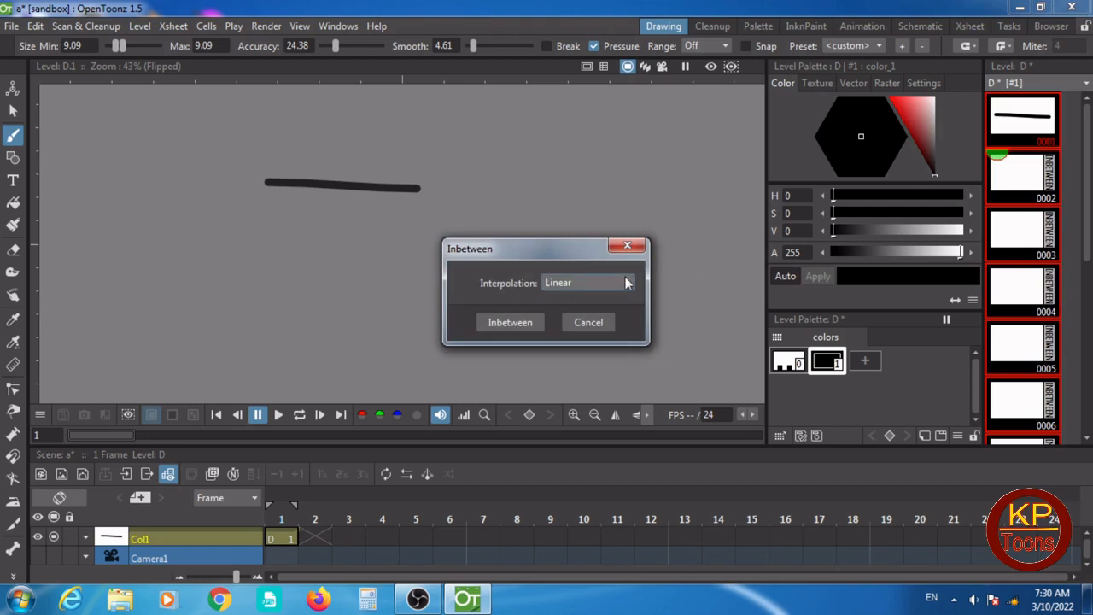
pyautogui.click(517, 321)
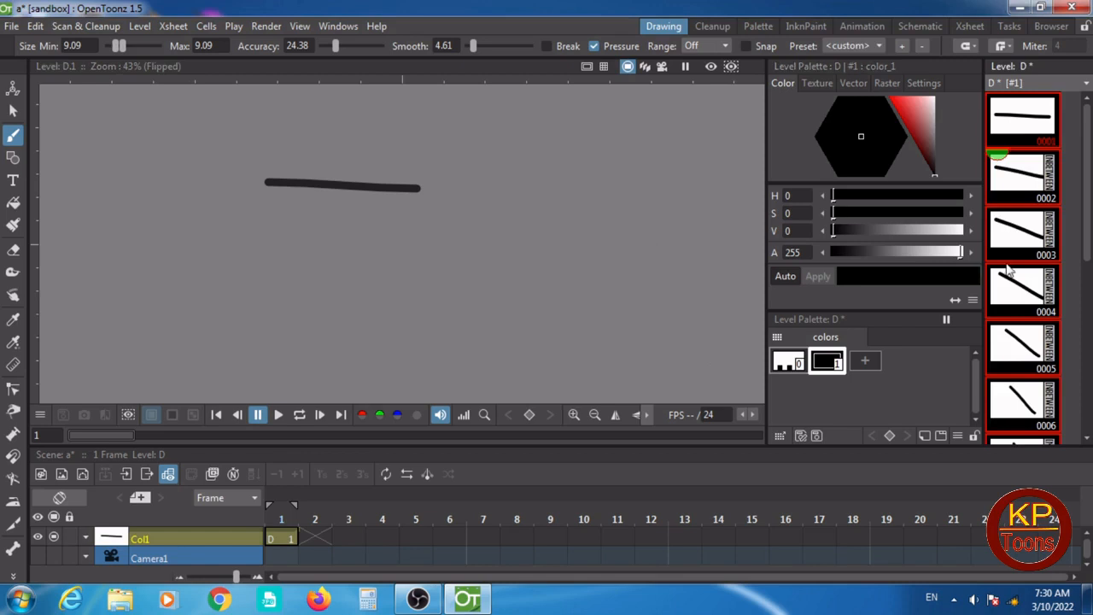
# - Examine the inbetween drawings in frames 2 to 10 and run the playback
pyautogui.scroll(-5, 1080, 241)
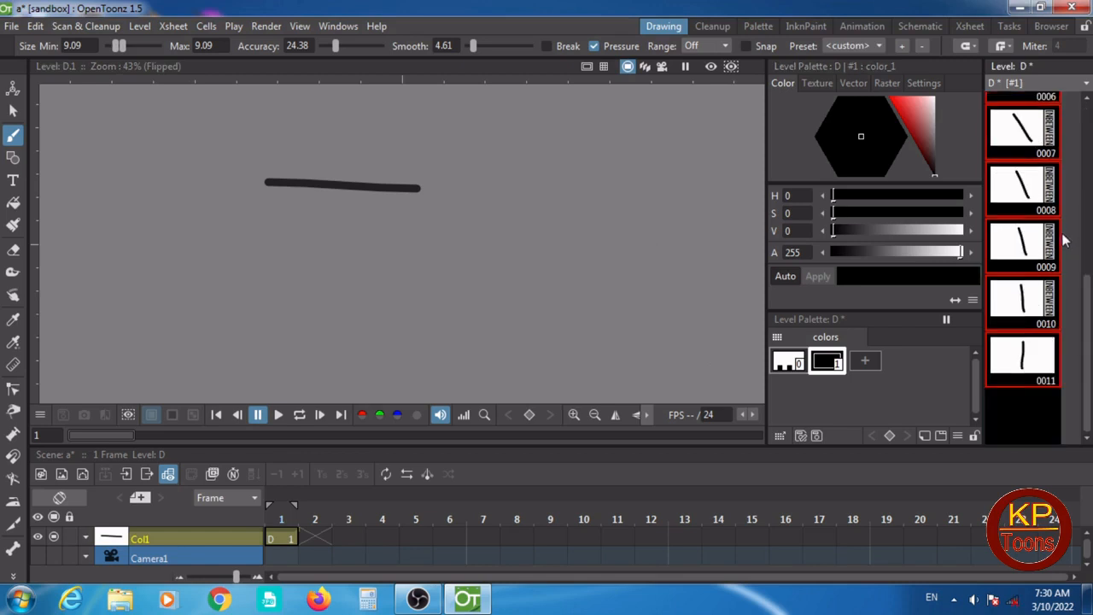
pyautogui.scroll(5, 1065, 241)
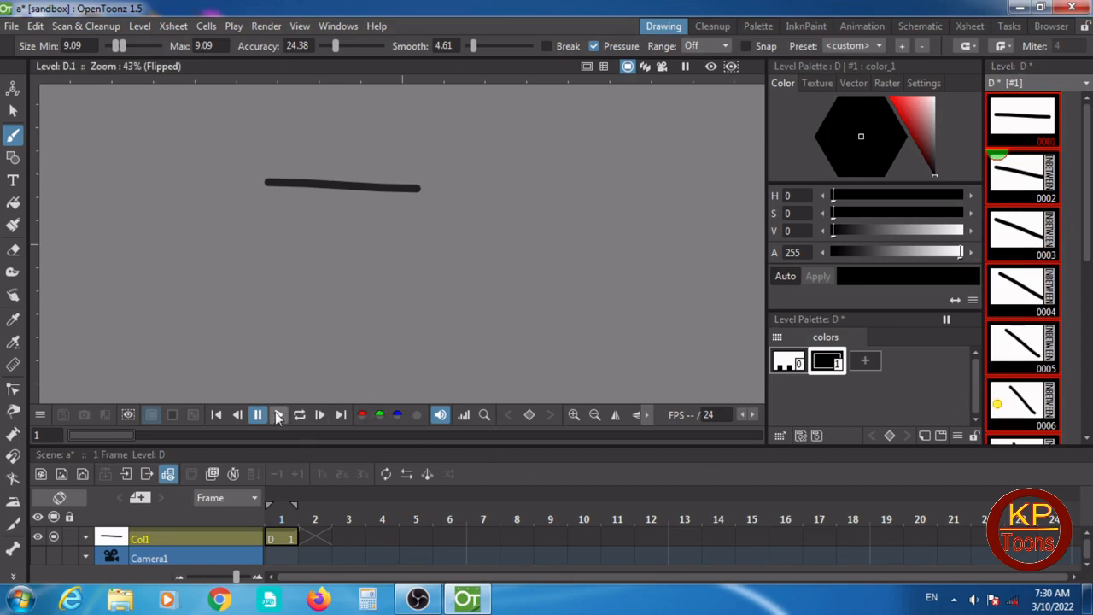
pyautogui.click(278, 414)
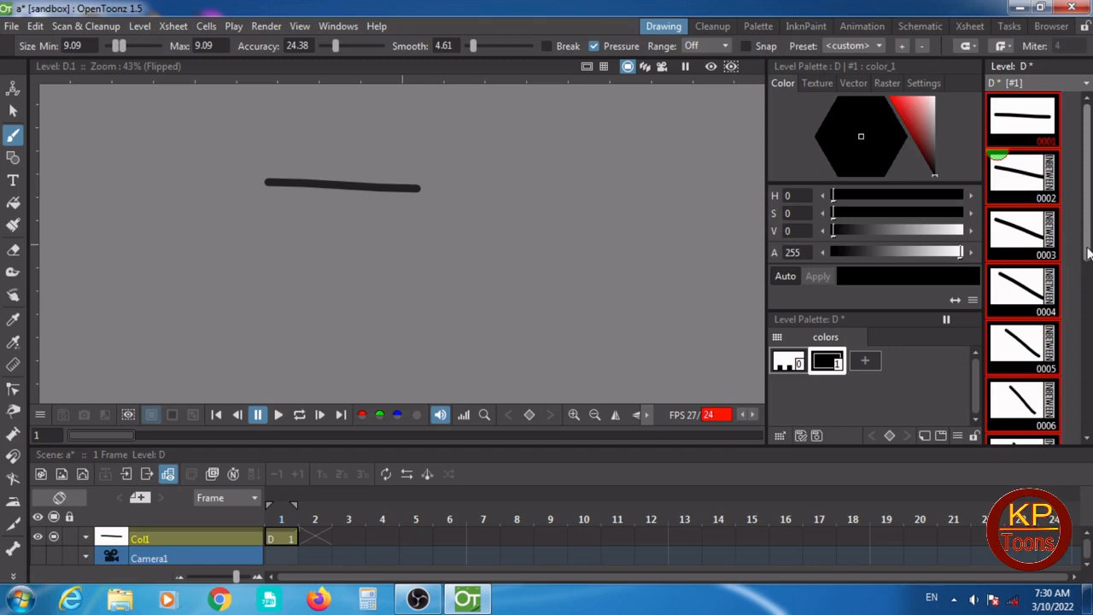
# - Delete the drawings in all selected level frames, 1 to 11
pyautogui.moveTo(1087, 240); pyautogui.dragTo(1078, 352)
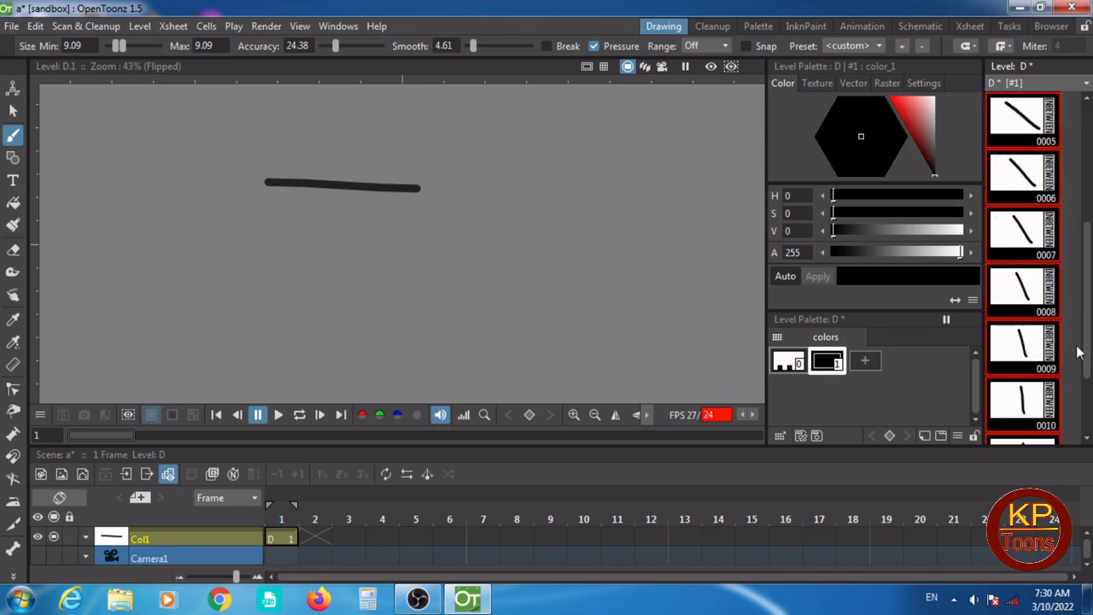
pyautogui.press('Delete')
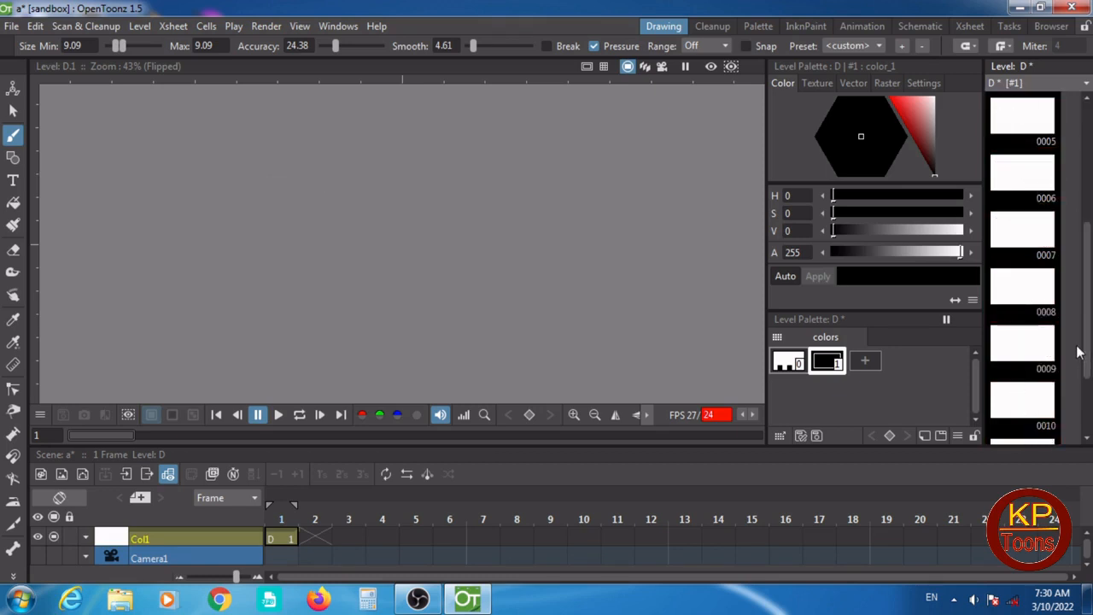
pyautogui.moveTo(1088, 355); pyautogui.dragTo(1091, 236)
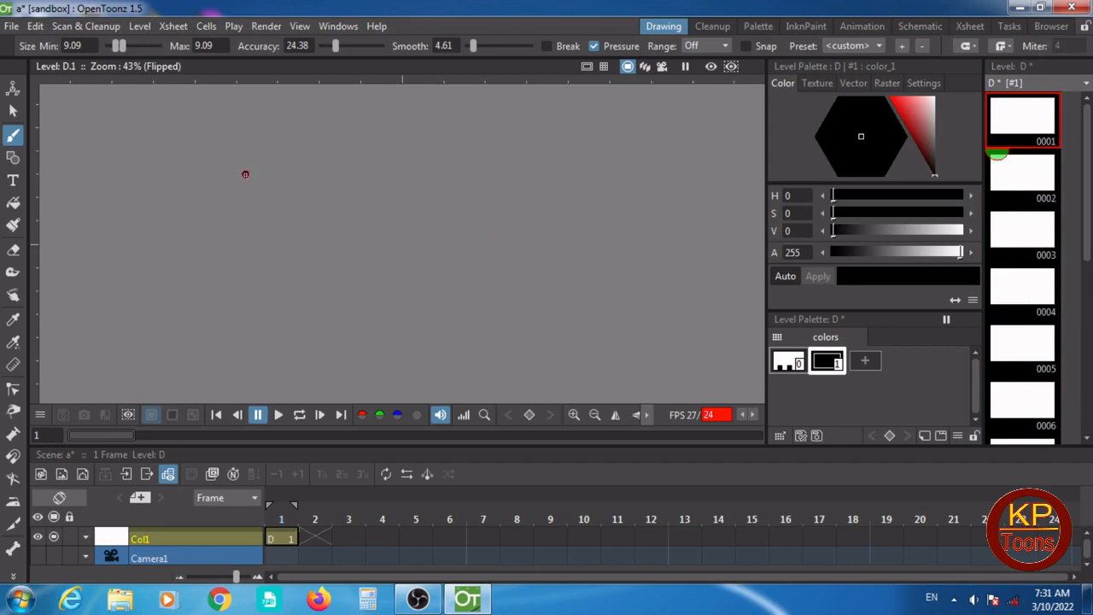
# - Draw a horizontal brush line in frame 1, erasing its bent end and extending it straight
pyautogui.moveTo(245, 174)
pyautogui.mouseDown()
pyautogui.moveTo(328, 175)
pyautogui.moveTo(354, 198)
pyautogui.mouseUp()
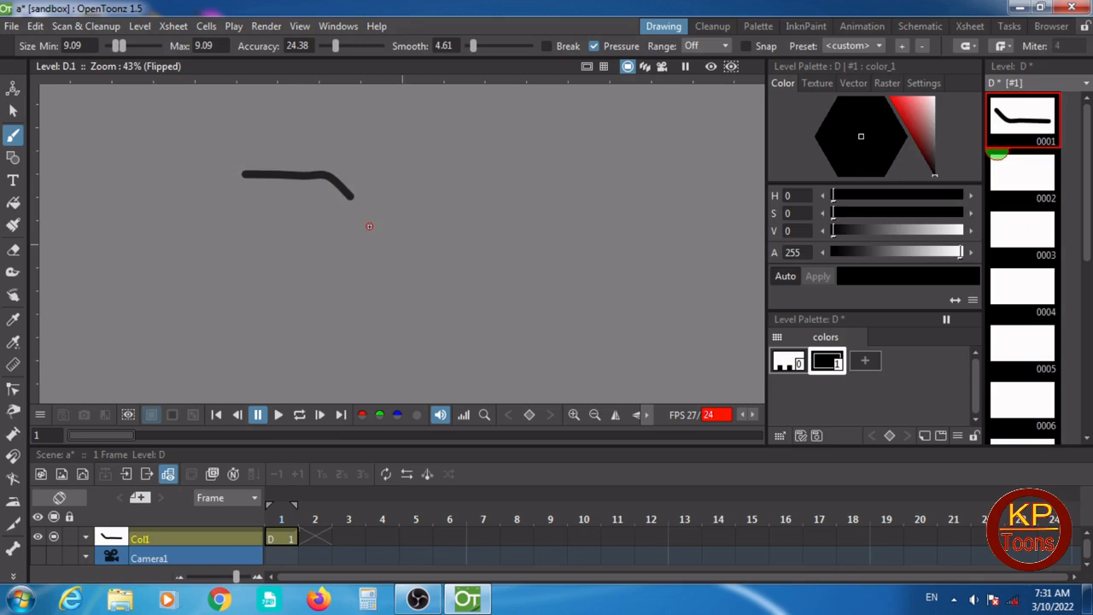
pyautogui.click(13, 249)
pyautogui.moveTo(327, 163)
pyautogui.mouseDown()
pyautogui.moveTo(353, 198)
pyautogui.moveTo(341, 188)
pyautogui.moveTo(343, 196)
pyautogui.mouseUp()
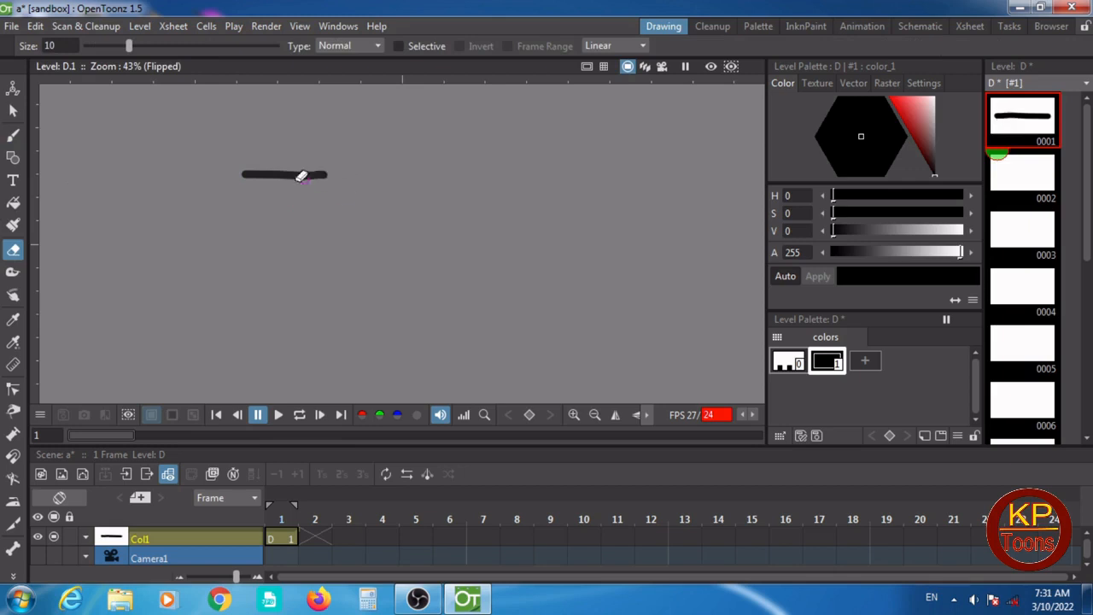
pyautogui.click(12, 135)
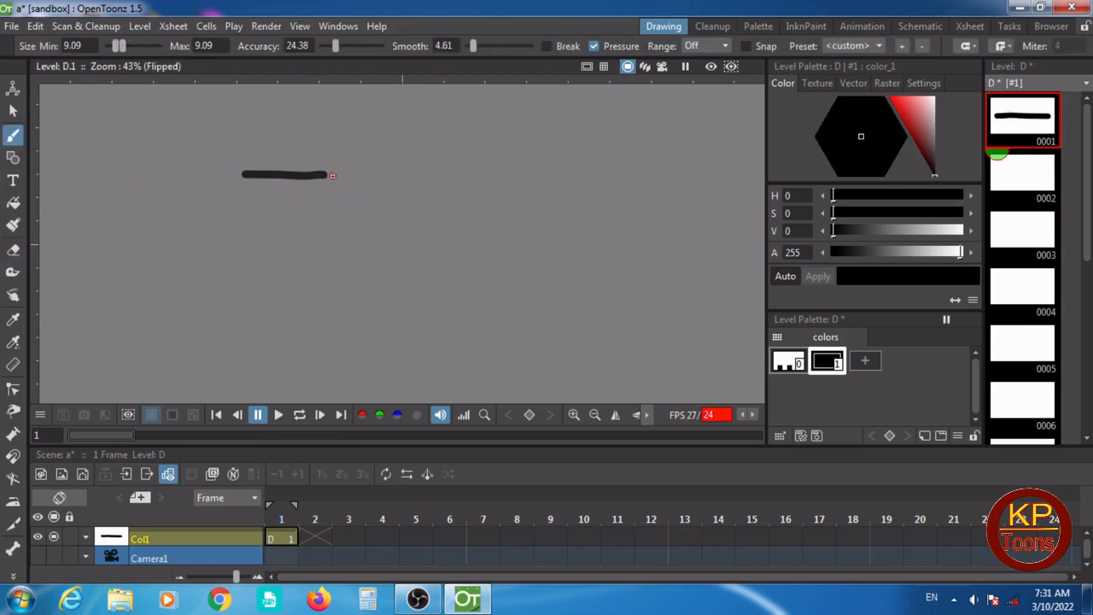
pyautogui.moveTo(322, 175); pyautogui.dragTo(369, 175)
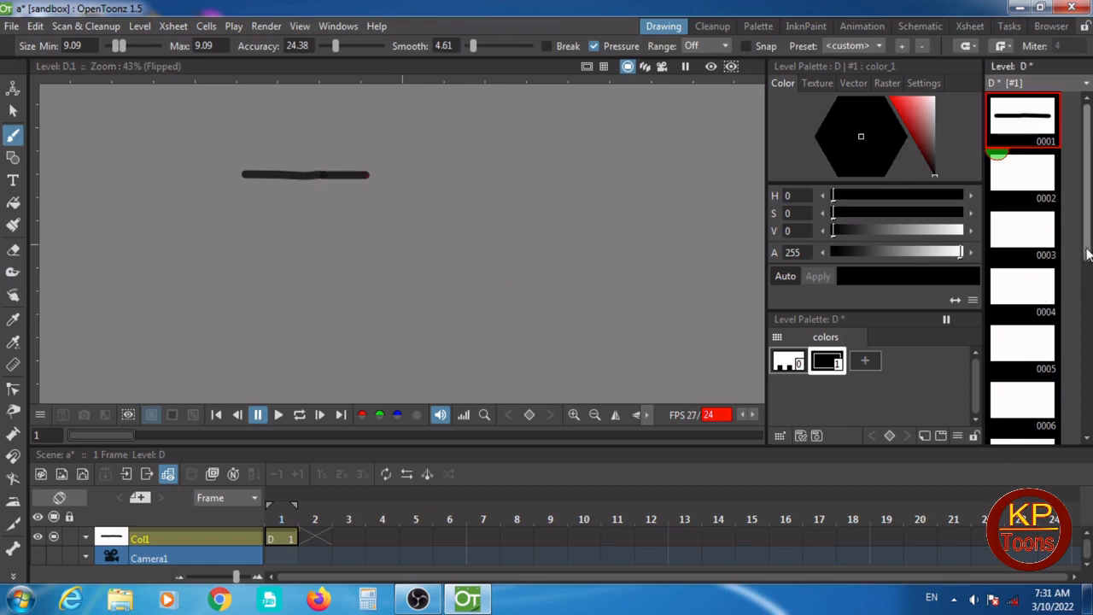
# - Draw a roughly vertical brush line in frame 11, just past the end of frame 1's horizontal line
pyautogui.scroll(-5, 1081, 280)
pyautogui.click(1036, 406)
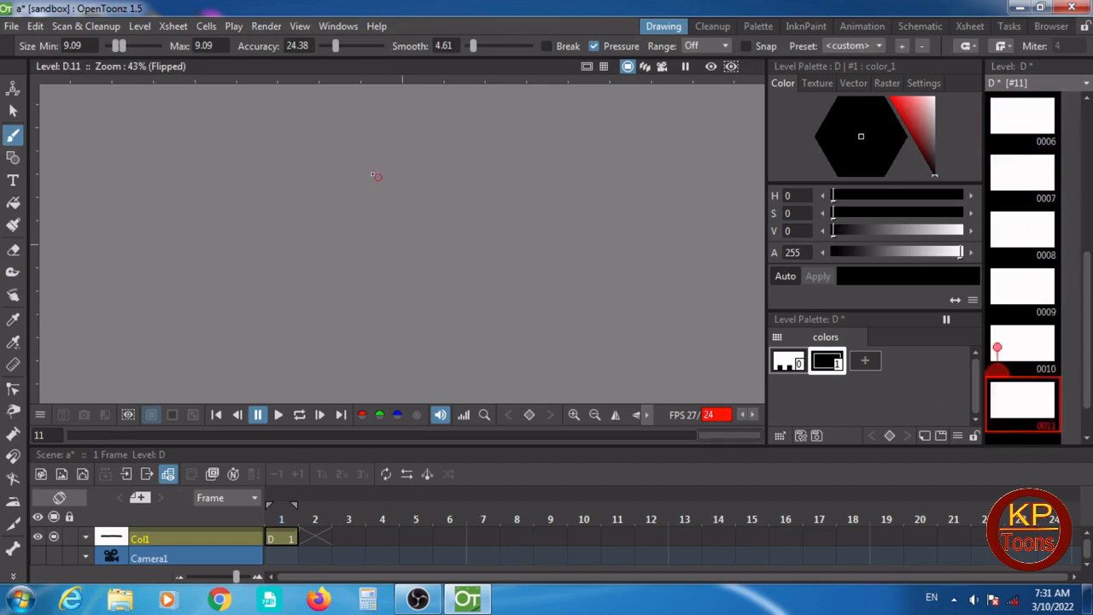
pyautogui.moveTo(397, 176); pyautogui.dragTo(393, 288)
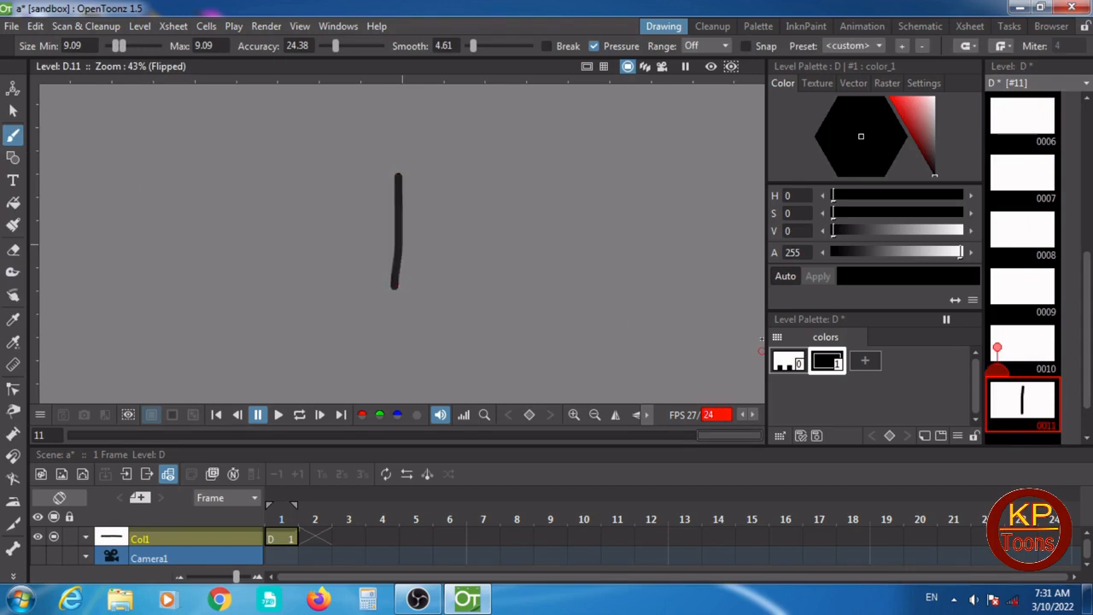
# - Select level frames 1 to 11 and generate the inbetween drawings with Ease In interpolation
pyautogui.scroll(5, 1067, 347)
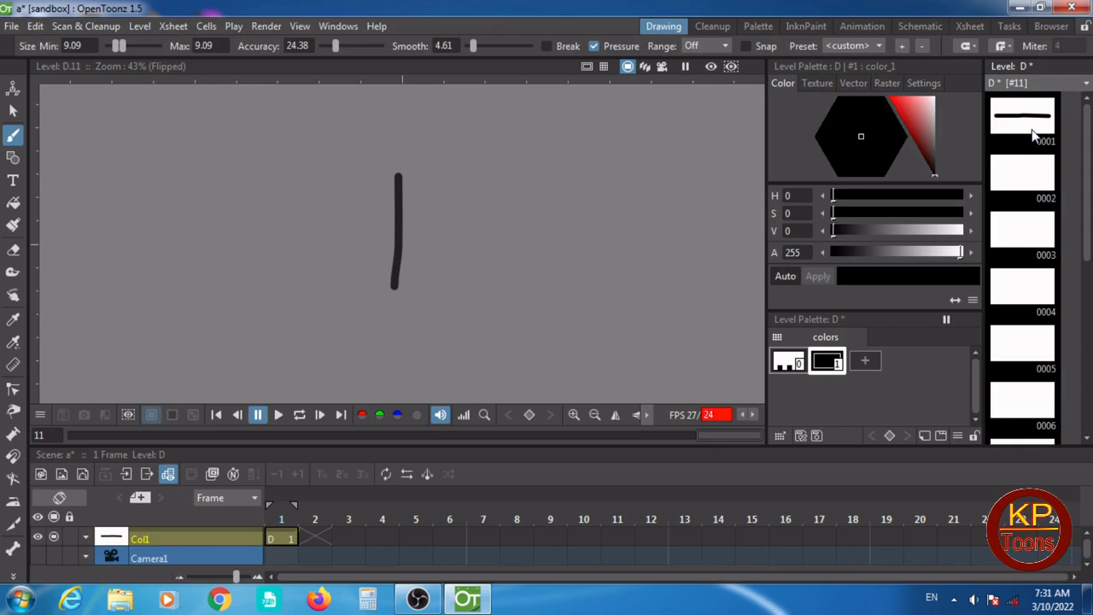
pyautogui.keyDown('shift'); pyautogui.click(1033, 135); pyautogui.keyUp('shift')
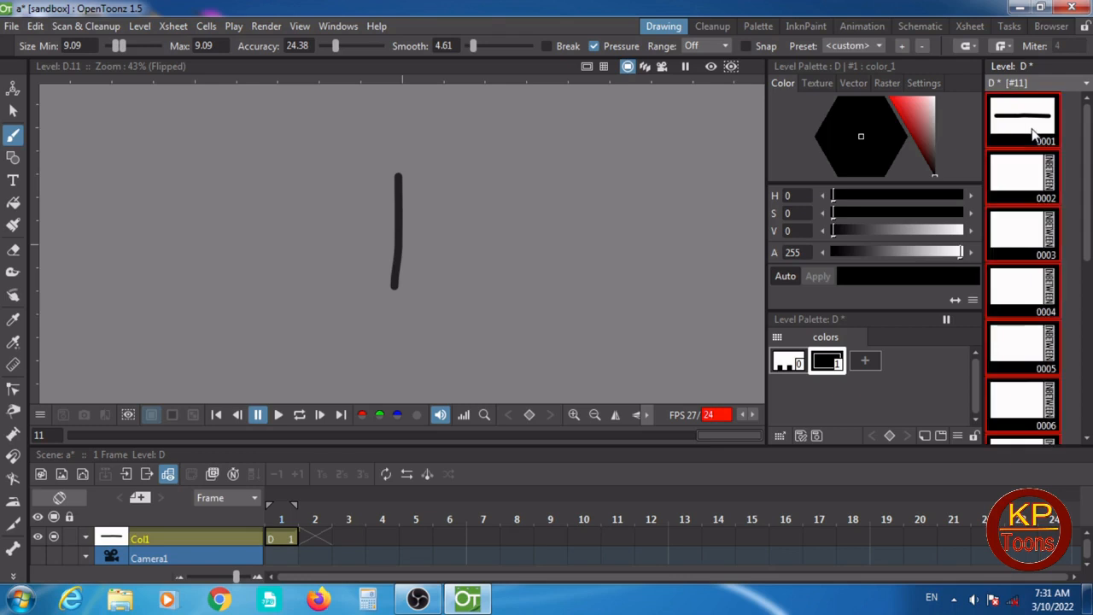
pyautogui.click(1050, 188)
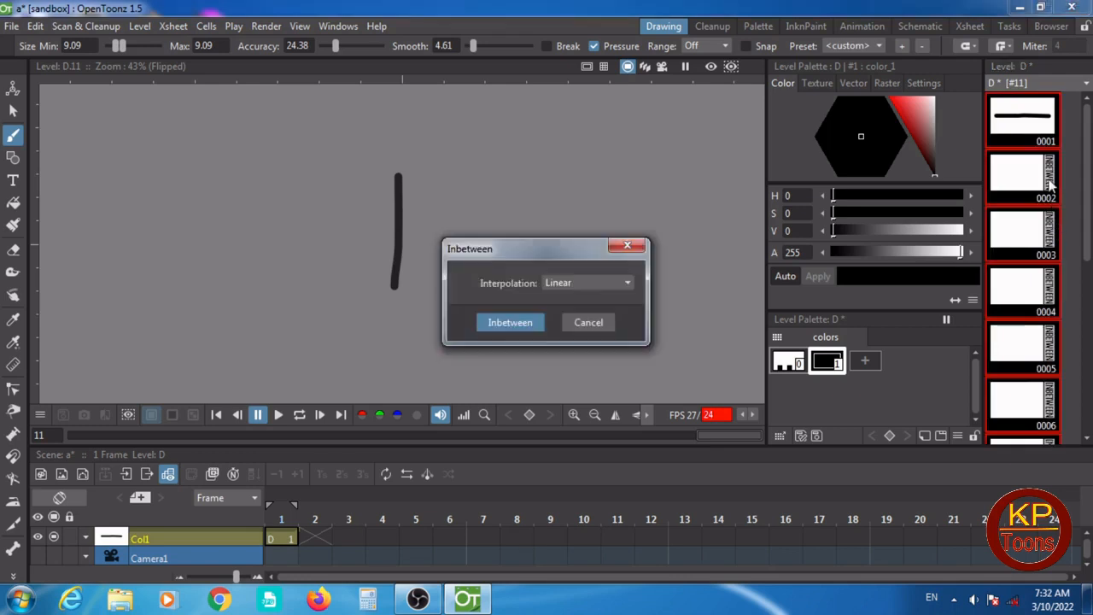
pyautogui.click(630, 282)
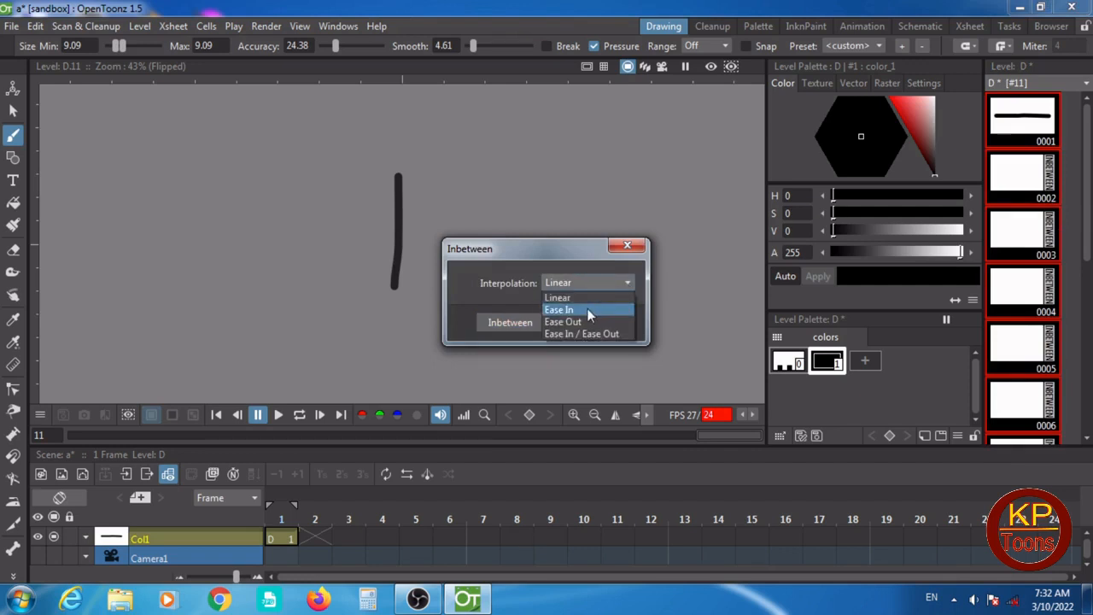
pyautogui.click(588, 309)
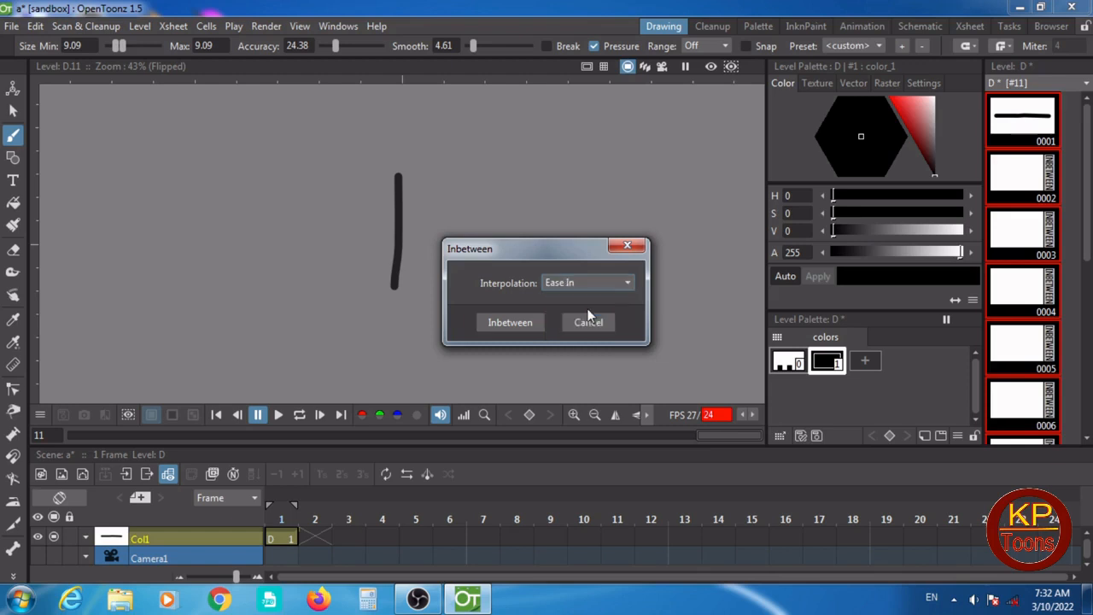
pyautogui.click(495, 323)
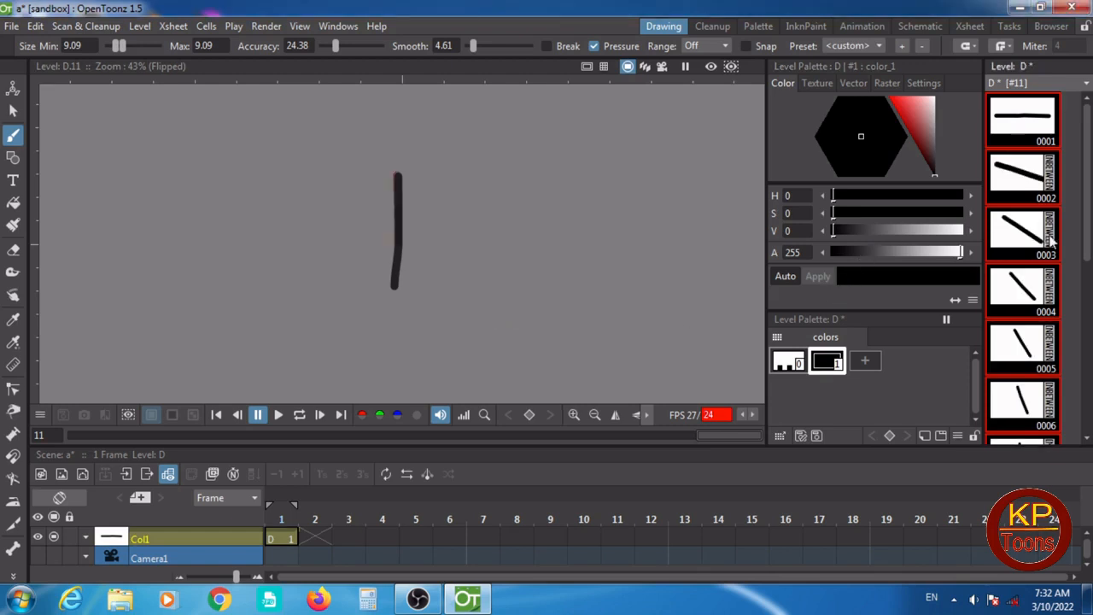
# - Draw a short horizontal brush line in a new level frame 12, beyond the upper end of the vertical line
pyautogui.moveTo(1084, 243); pyautogui.dragTo(1089, 414)
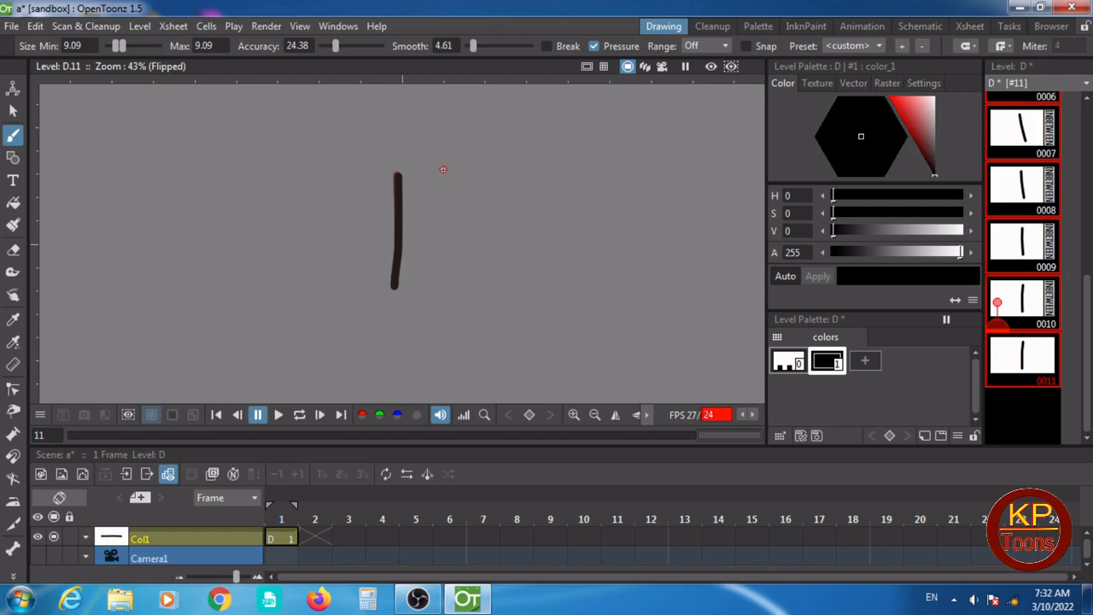
pyautogui.click(1028, 402)
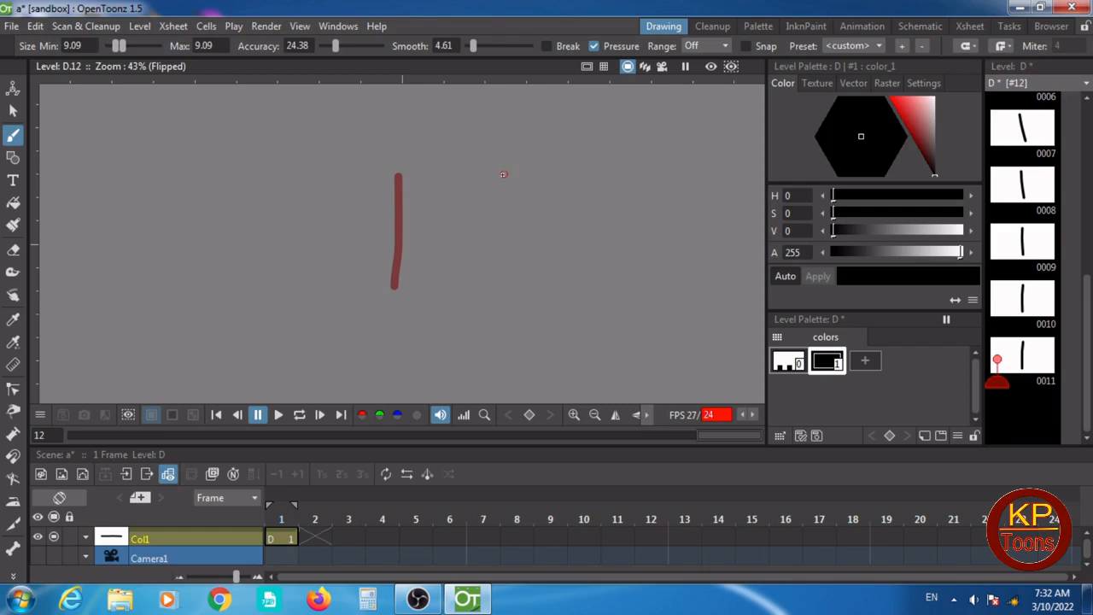
pyautogui.moveTo(446, 169); pyautogui.dragTo(556, 166)
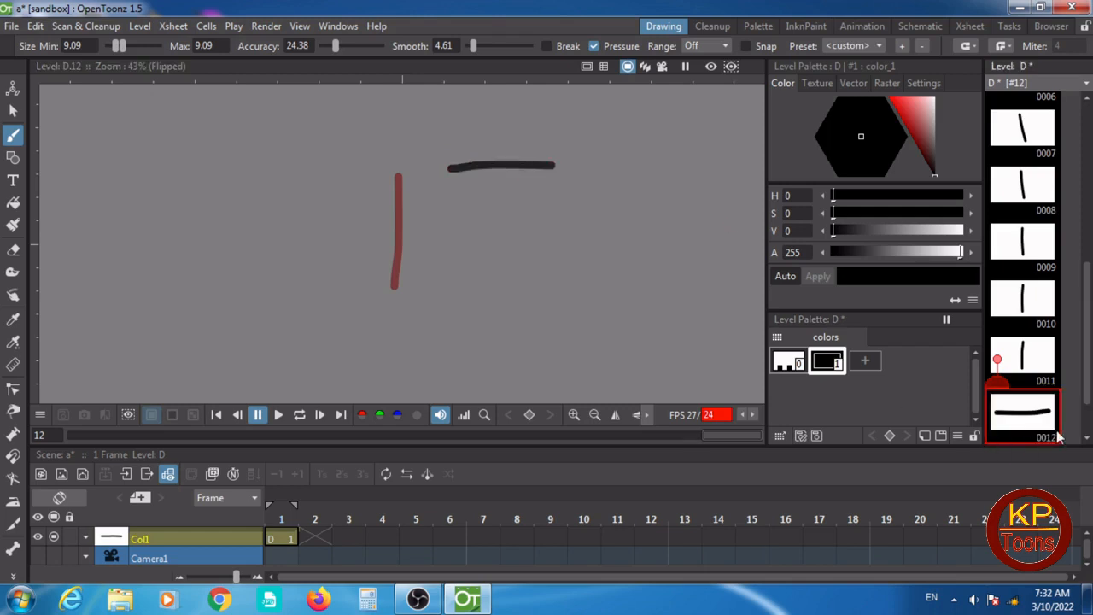
# - Add blank frames 12 to 20 with step 1 after level frame 11, before the last horizontal line drawing
pyautogui.click(1043, 364)
pyautogui.rightClick(1041, 365)
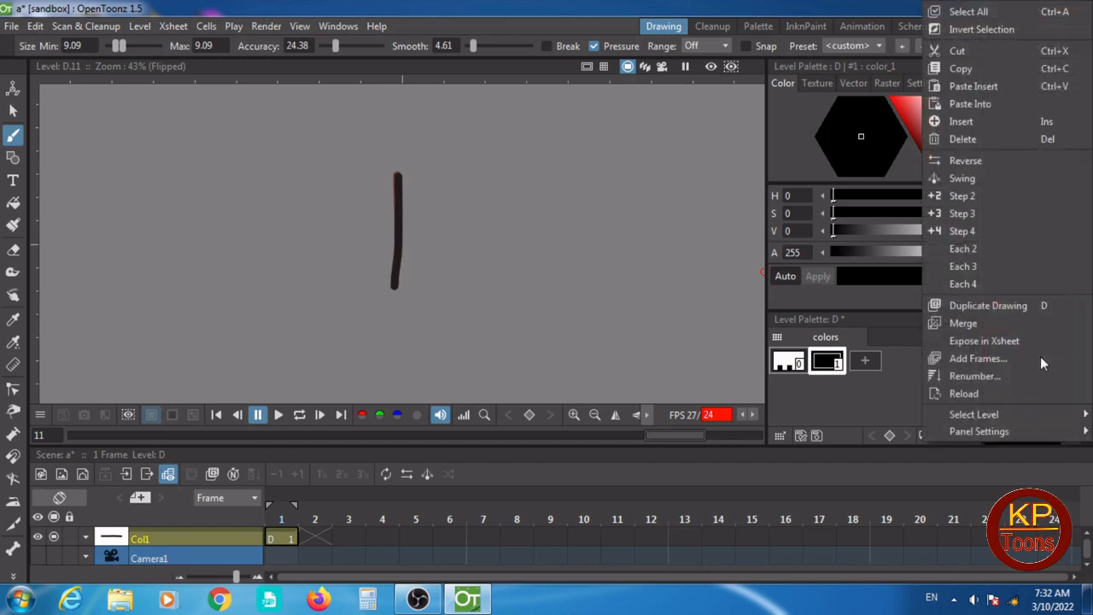
pyautogui.click(981, 361)
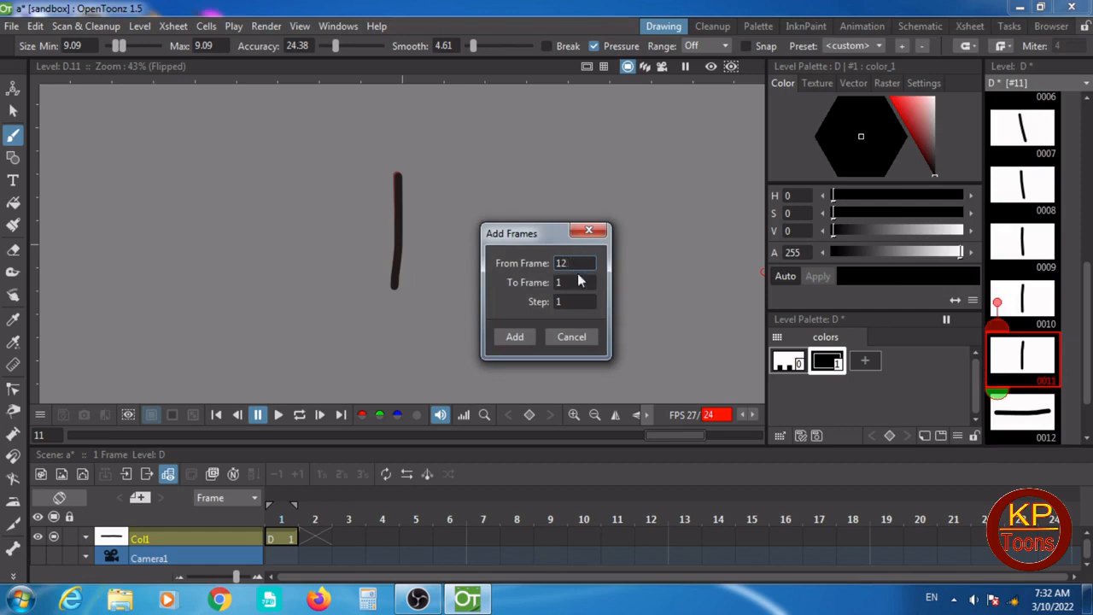
pyautogui.click(566, 282)
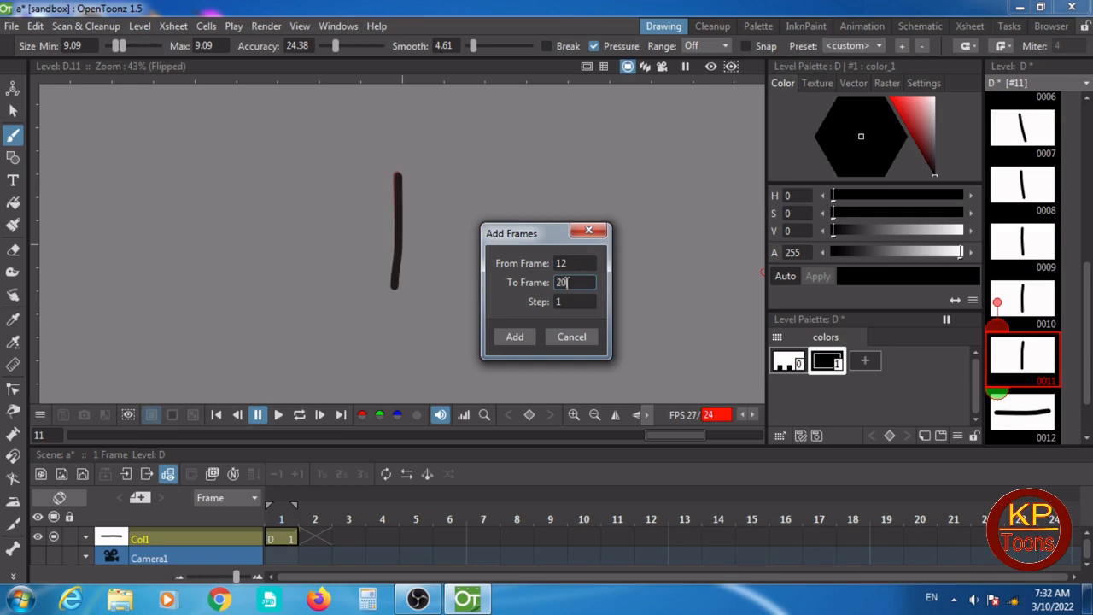
pyautogui.click(515, 336)
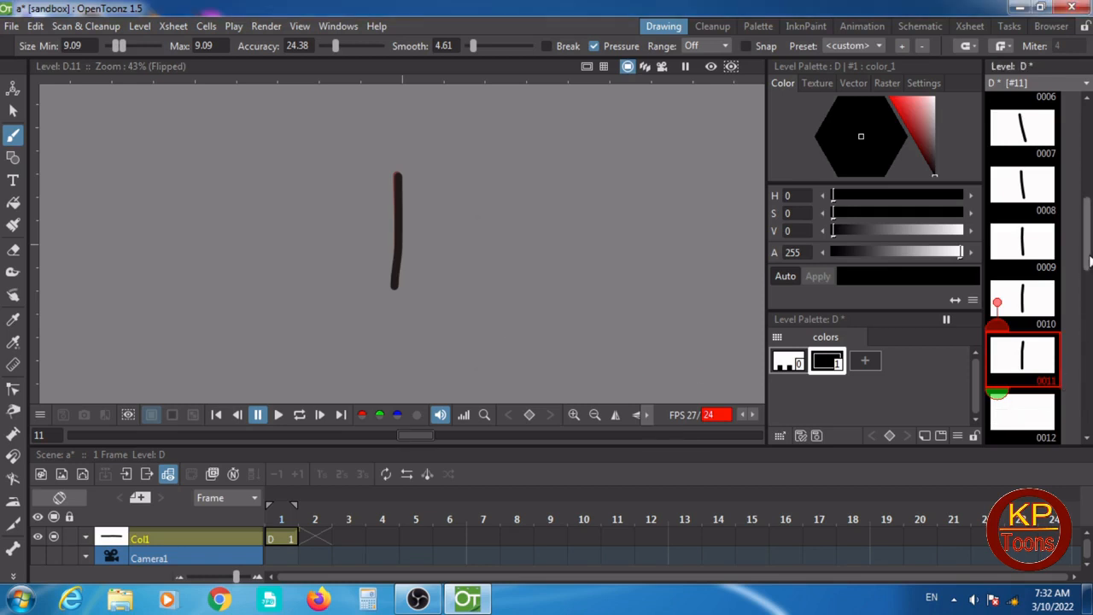
# - Select level frames 11 to 21 and generate the inbetween drawings with Ease Out interpolation
pyautogui.moveTo(1090, 261); pyautogui.dragTo(1090, 340)
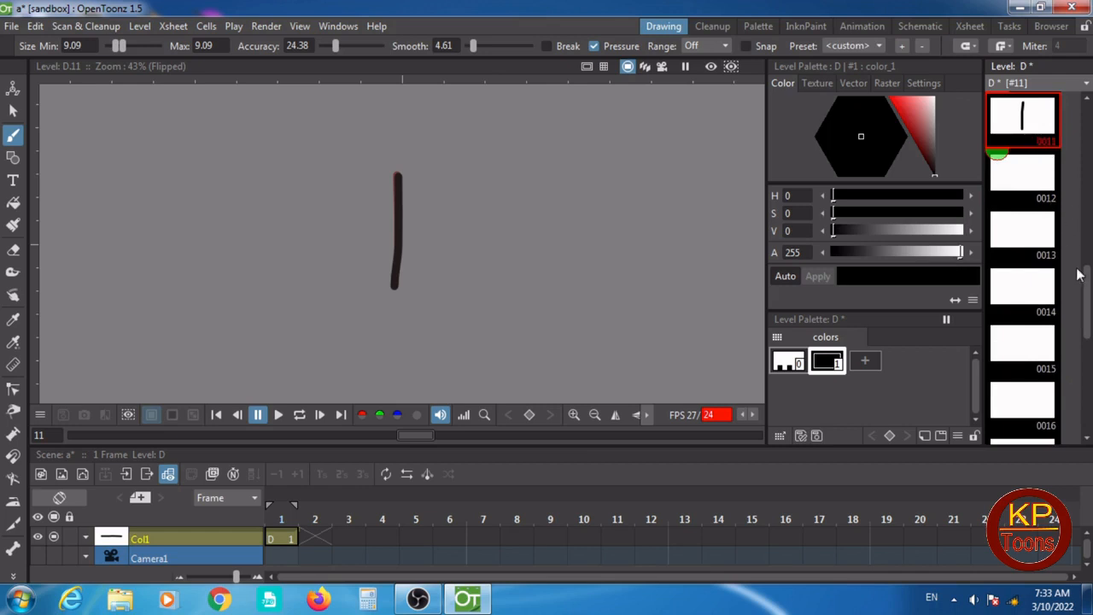
pyautogui.moveTo(1088, 291); pyautogui.dragTo(1090, 384)
pyautogui.keyDown('shift'); pyautogui.click(1048, 367); pyautogui.keyUp('shift')
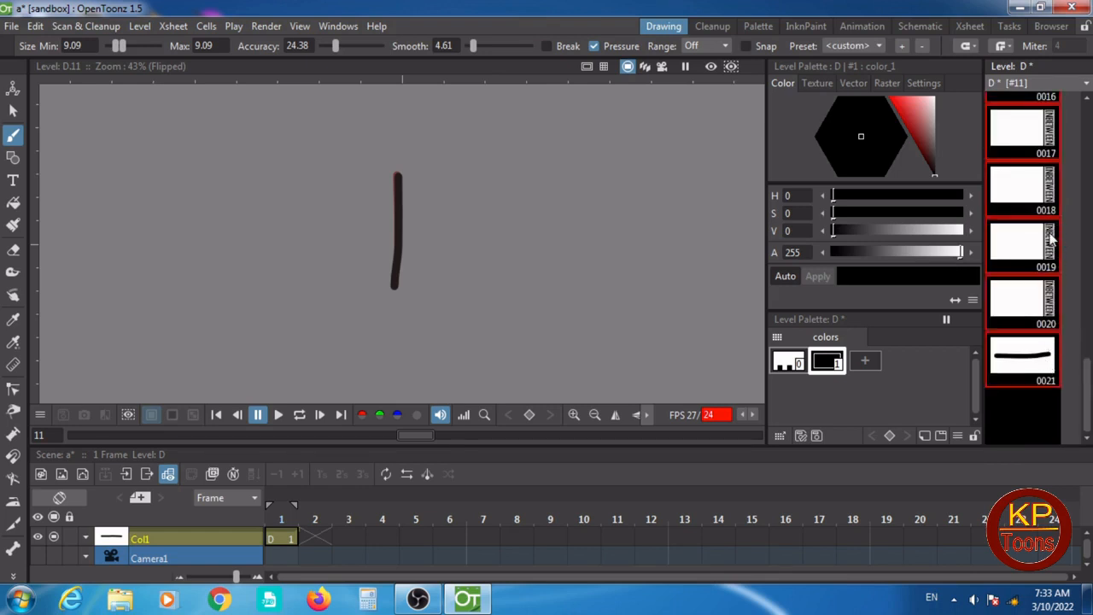
pyautogui.click(1055, 299)
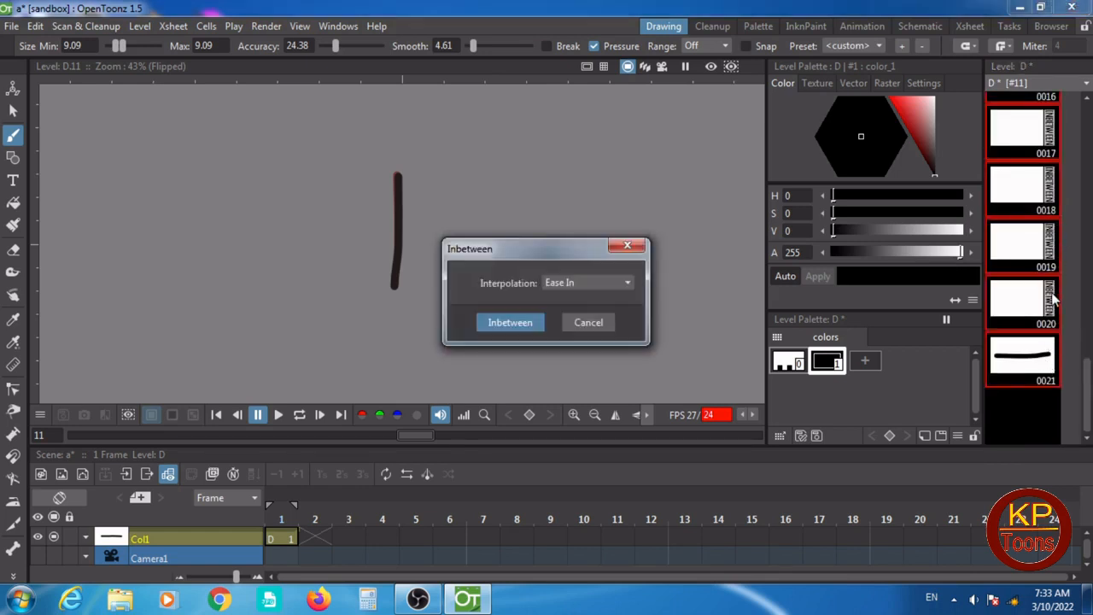
pyautogui.click(629, 283)
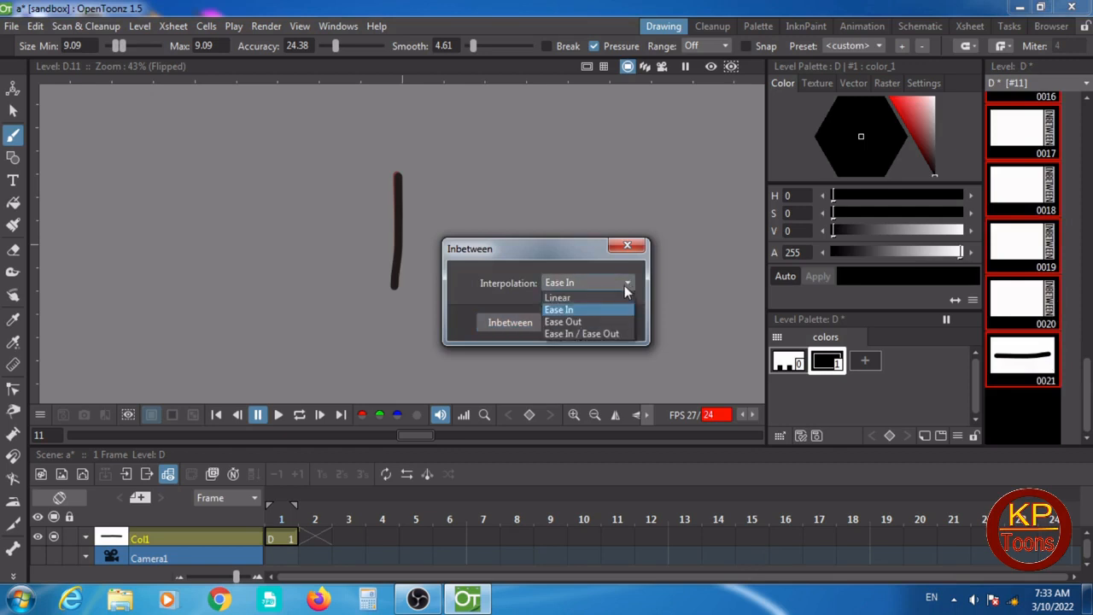
pyautogui.click(590, 320)
pyautogui.click(525, 324)
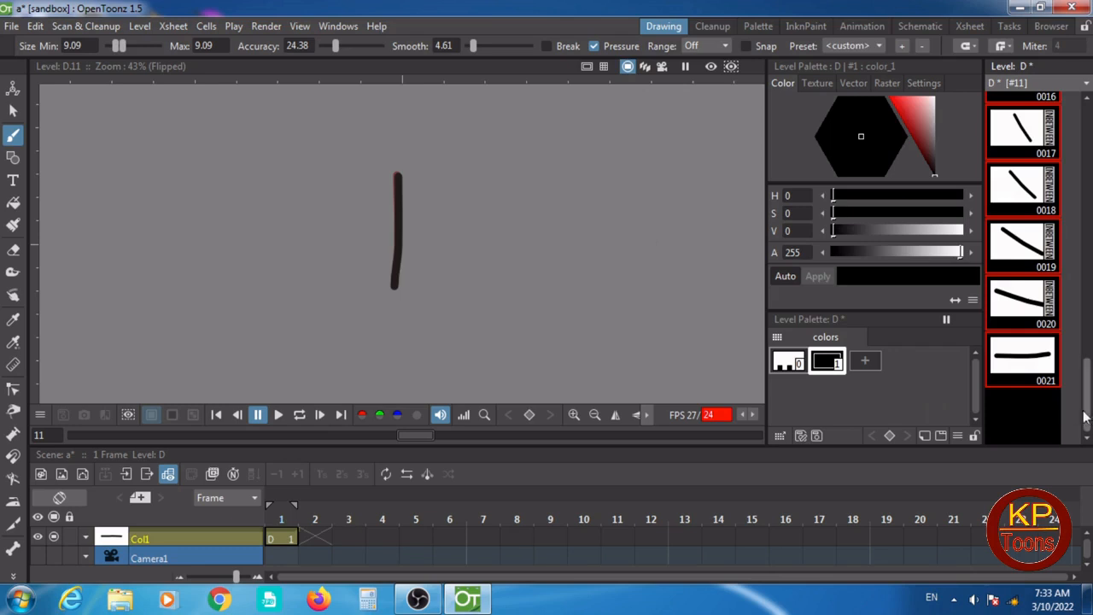
pyautogui.moveTo(1086, 395); pyautogui.dragTo(1086, 158)
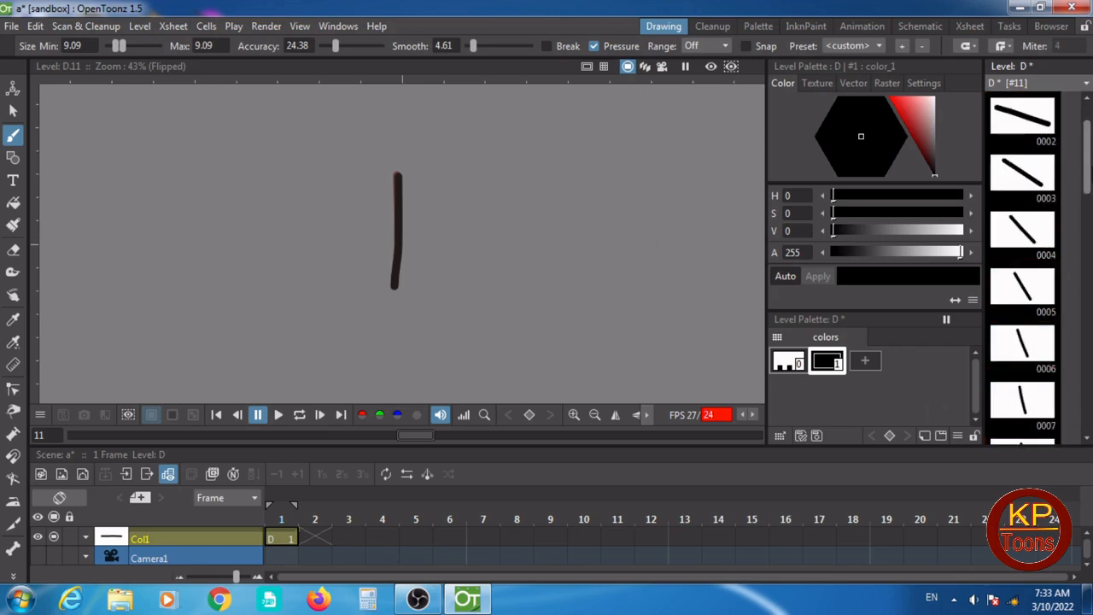
pyautogui.scroll(-6, 1069, 382)
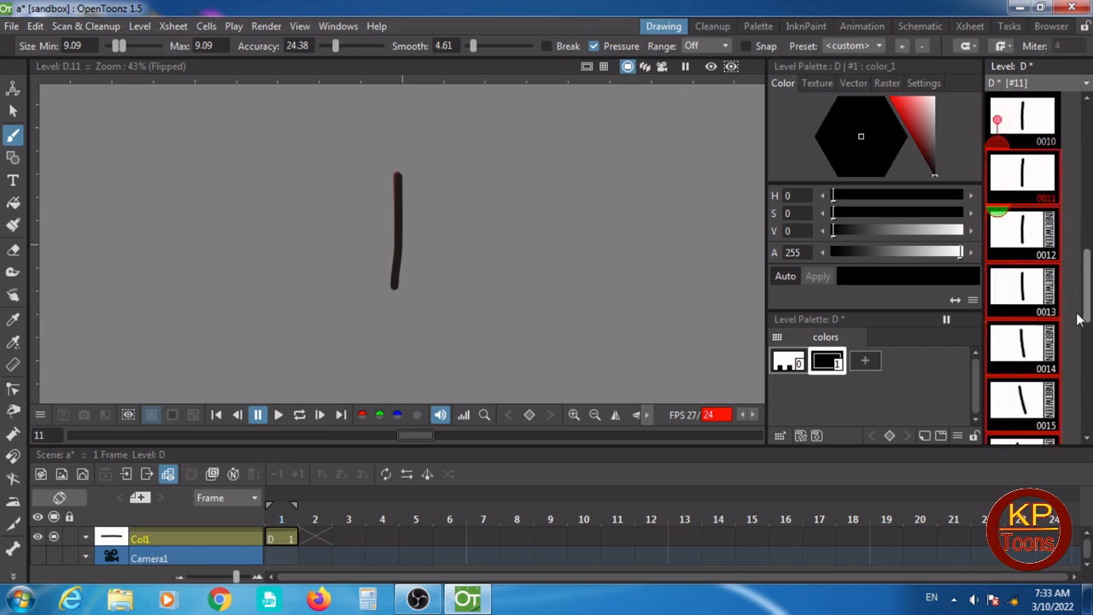
pyautogui.scroll(-2, 1070, 402)
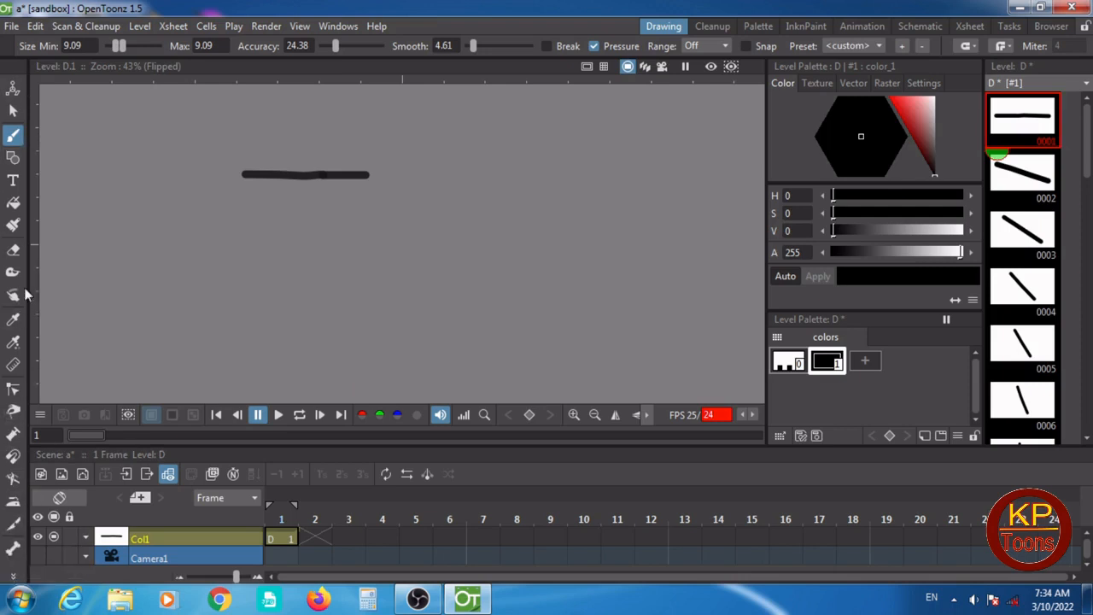
pyautogui.click(16, 577)
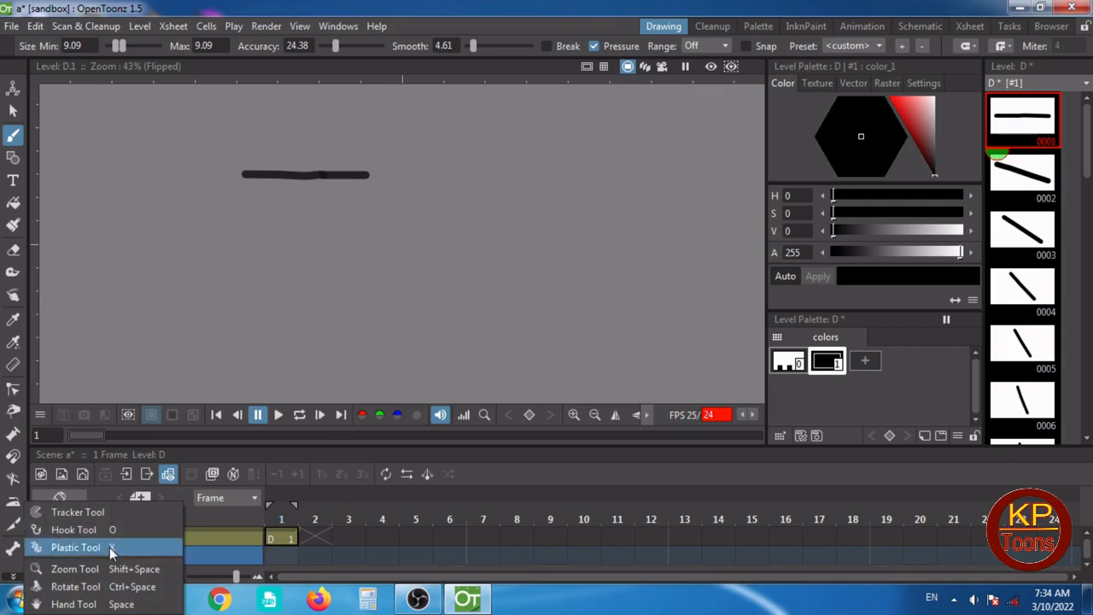
pyautogui.click(305, 221)
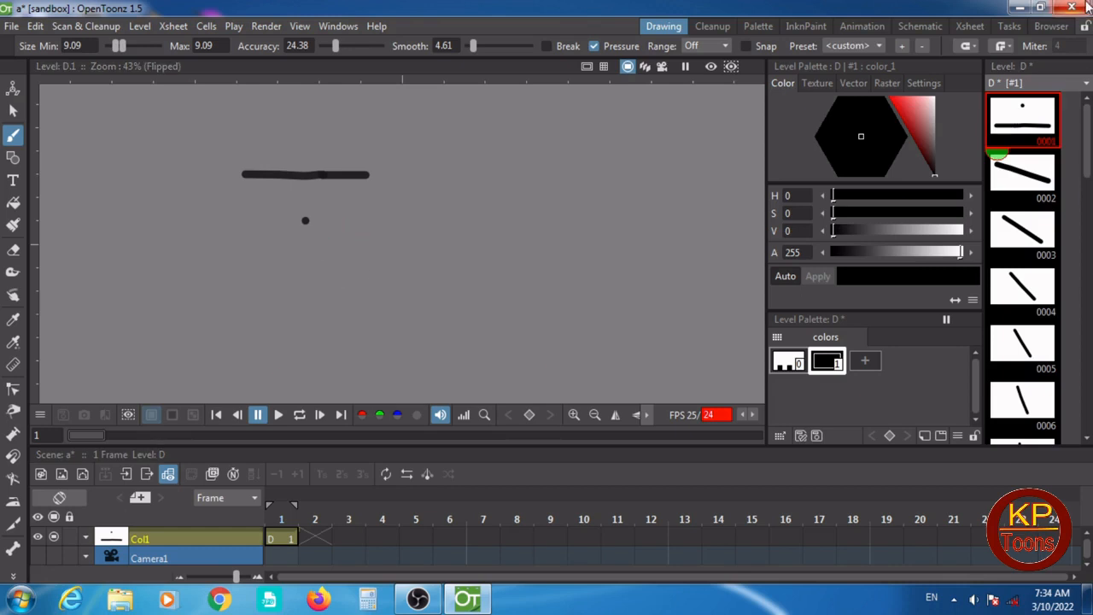
# - Save the scene together with its vector level and palette
pyautogui.hotkey('ctrl', 's')
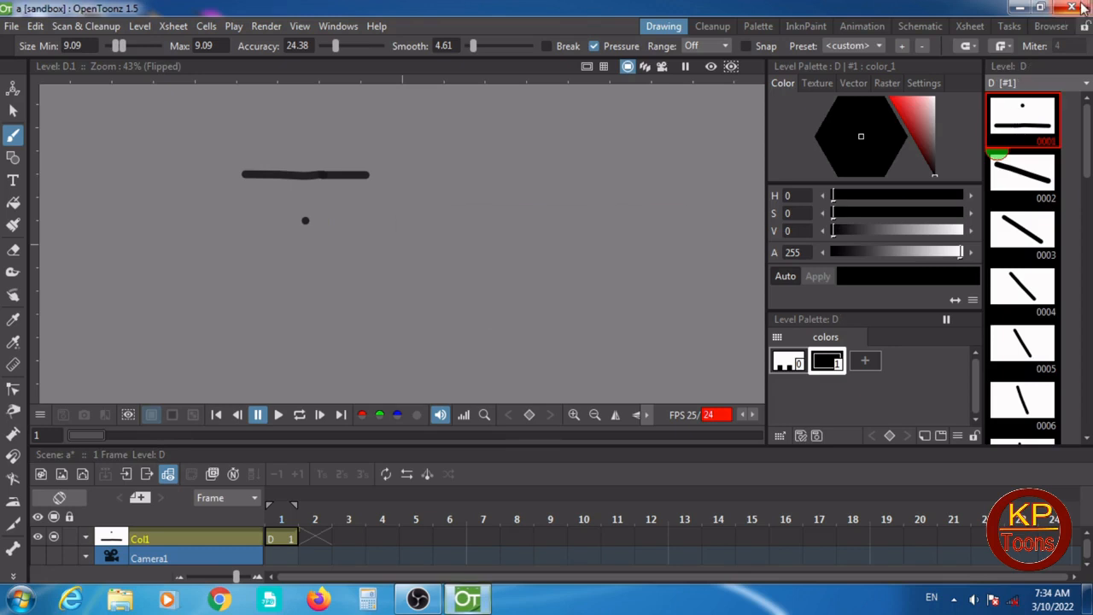